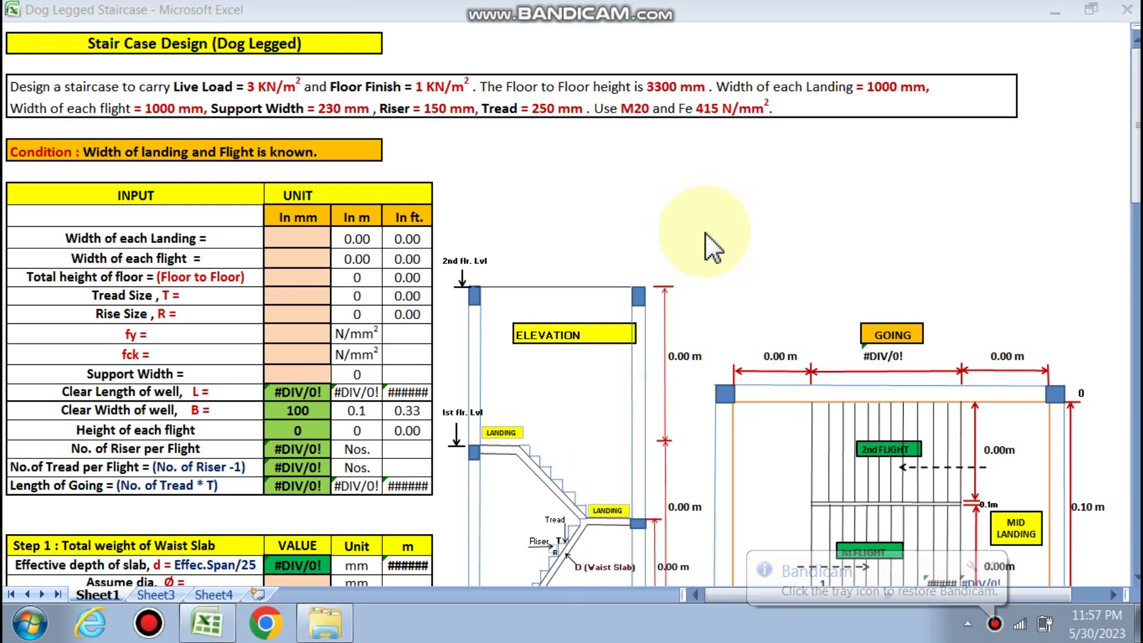
# Step: Enter 1000 mm landing and flight widths and a 3300 mm floor-to-floor height
pyautogui.scroll(-1, 710, 241)
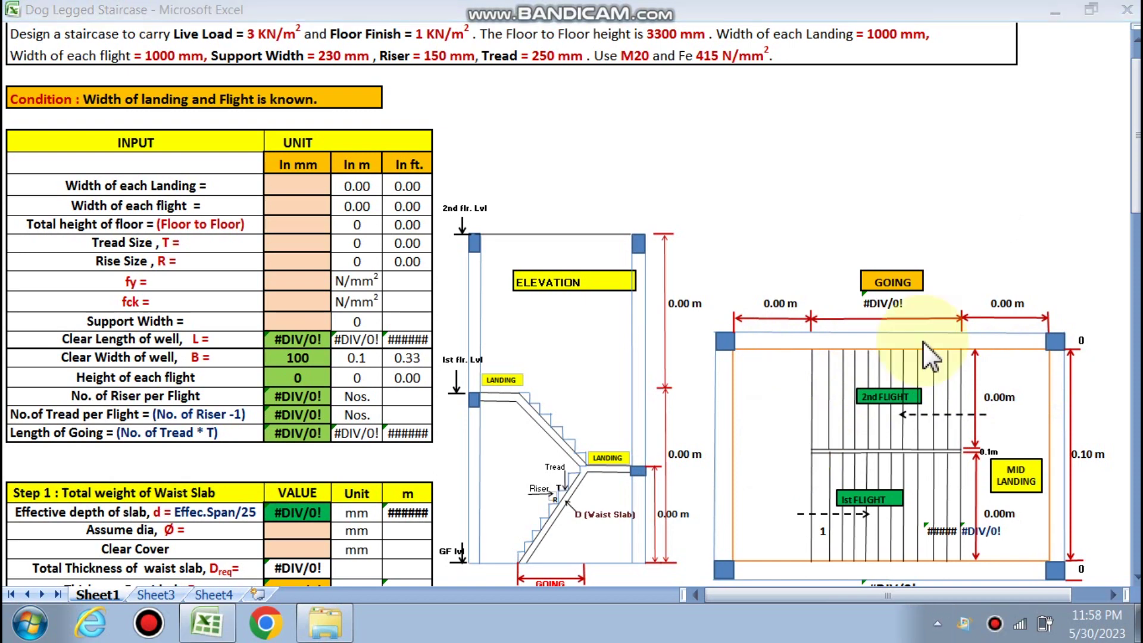
pyautogui.scroll(-1, 939, 215)
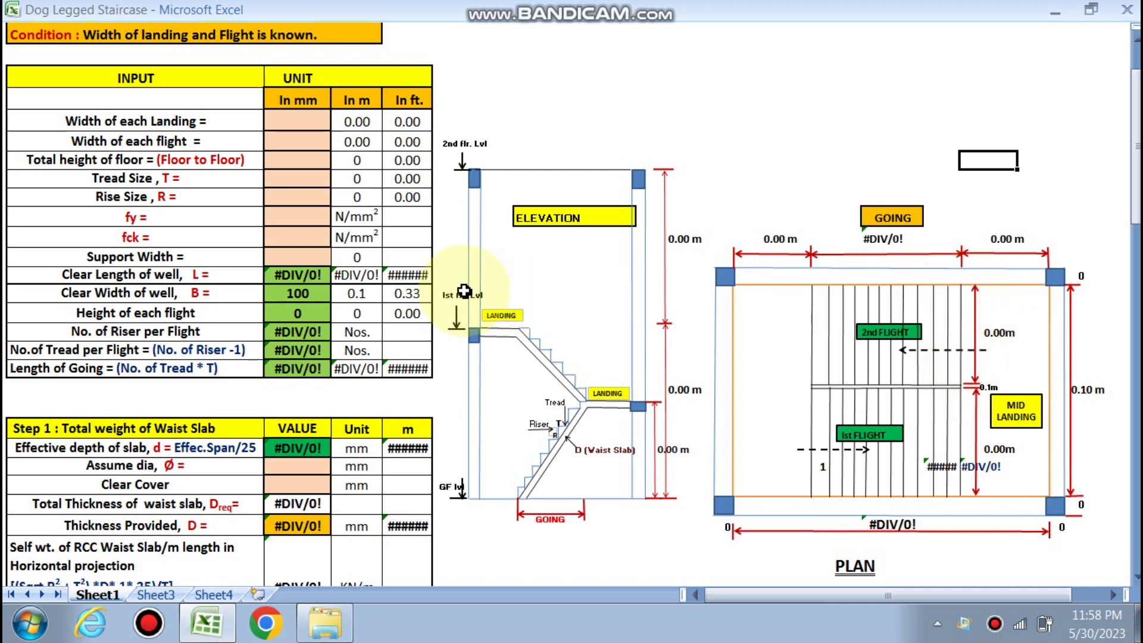
pyautogui.scroll(1, 586, 304)
pyautogui.scroll(1, 592, 305)
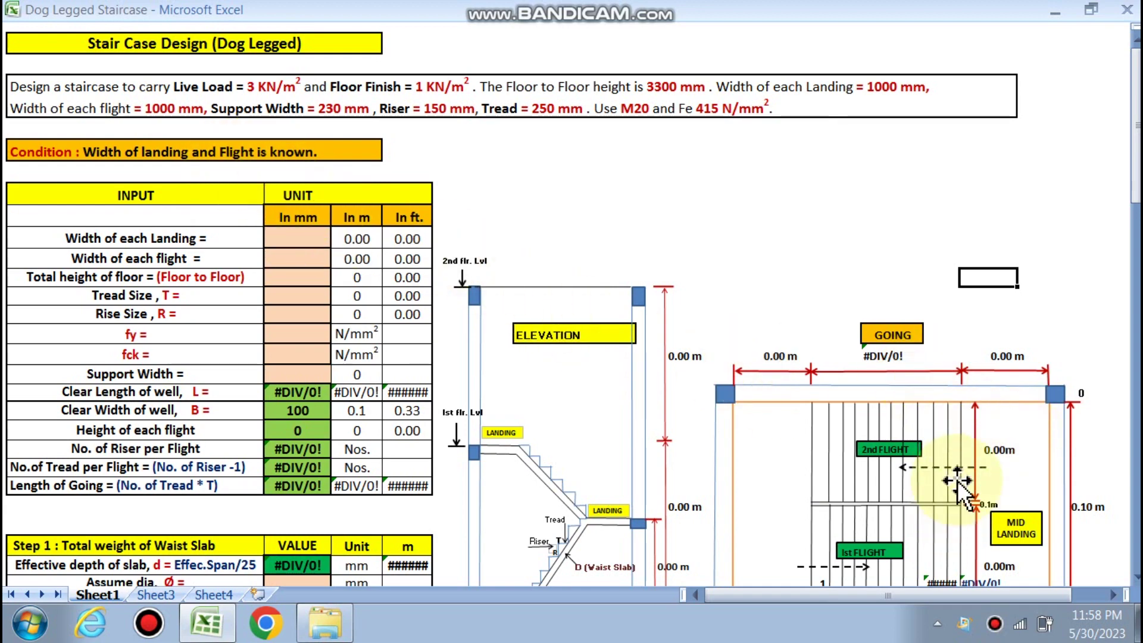
pyautogui.scroll(-2, 917, 488)
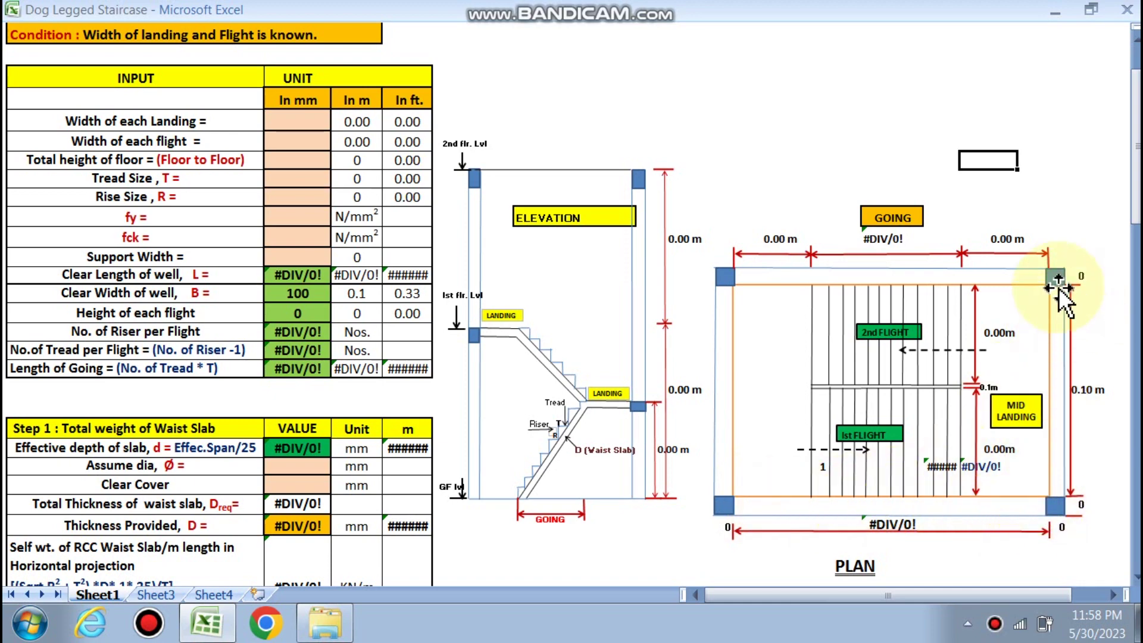
pyautogui.scroll(-1, 374, 343)
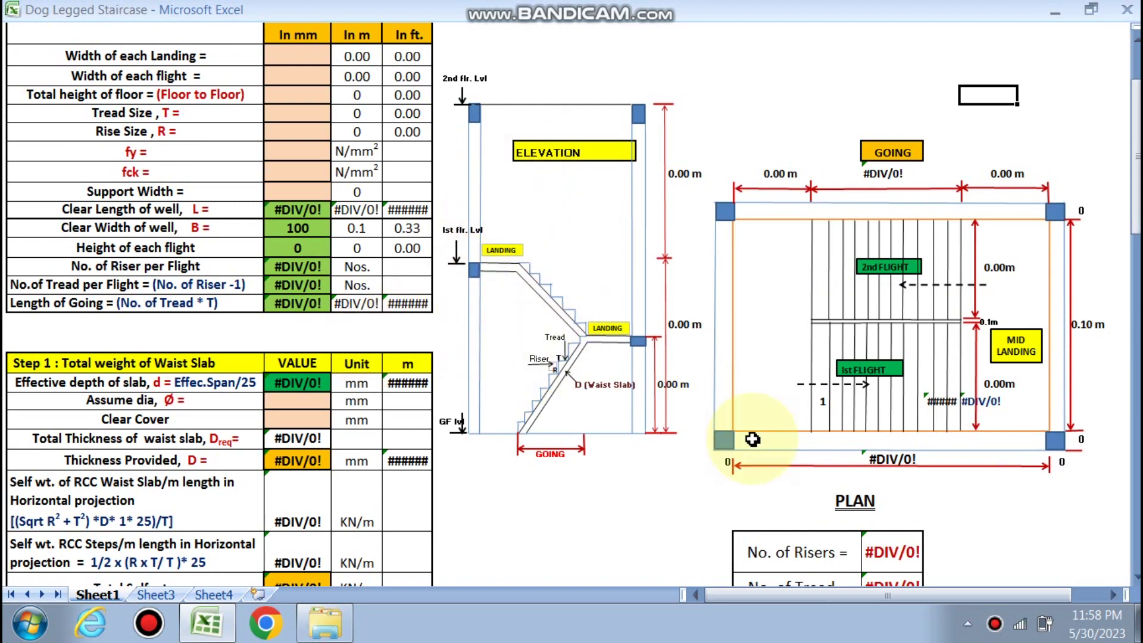
pyautogui.scroll(-3, 444, 357)
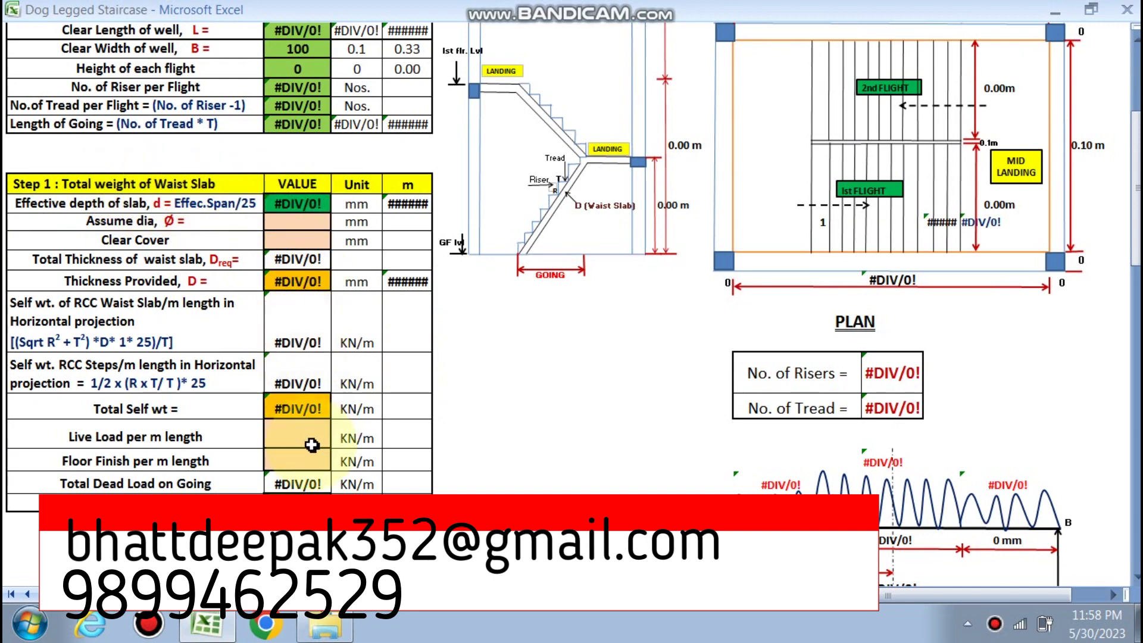
pyautogui.scroll(2, 303, 405)
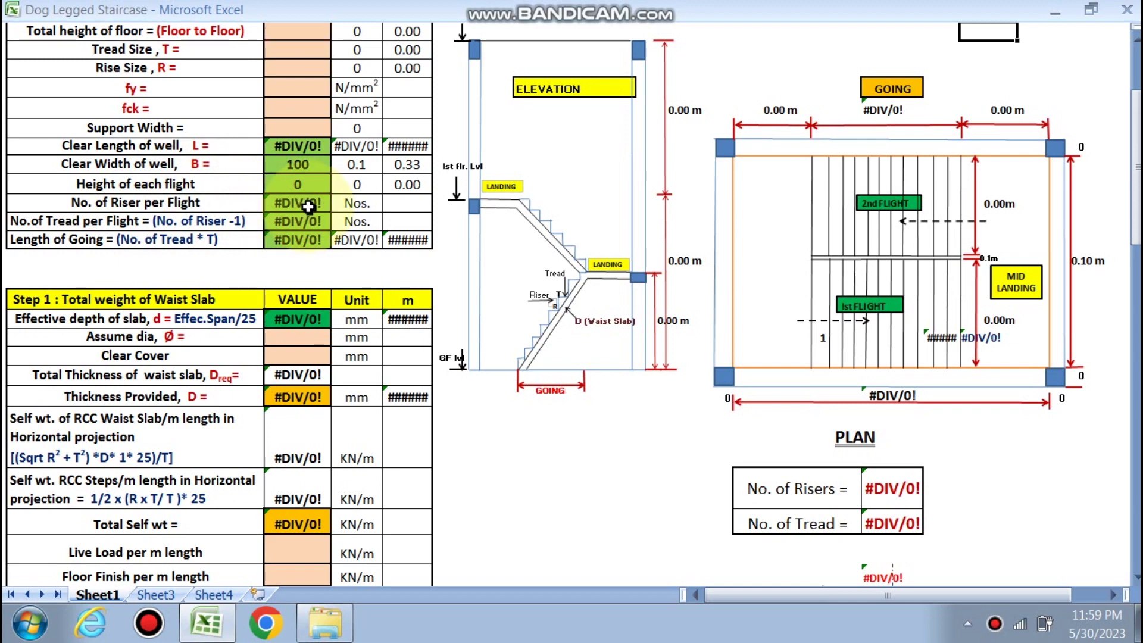
pyautogui.scroll(1, 308, 206)
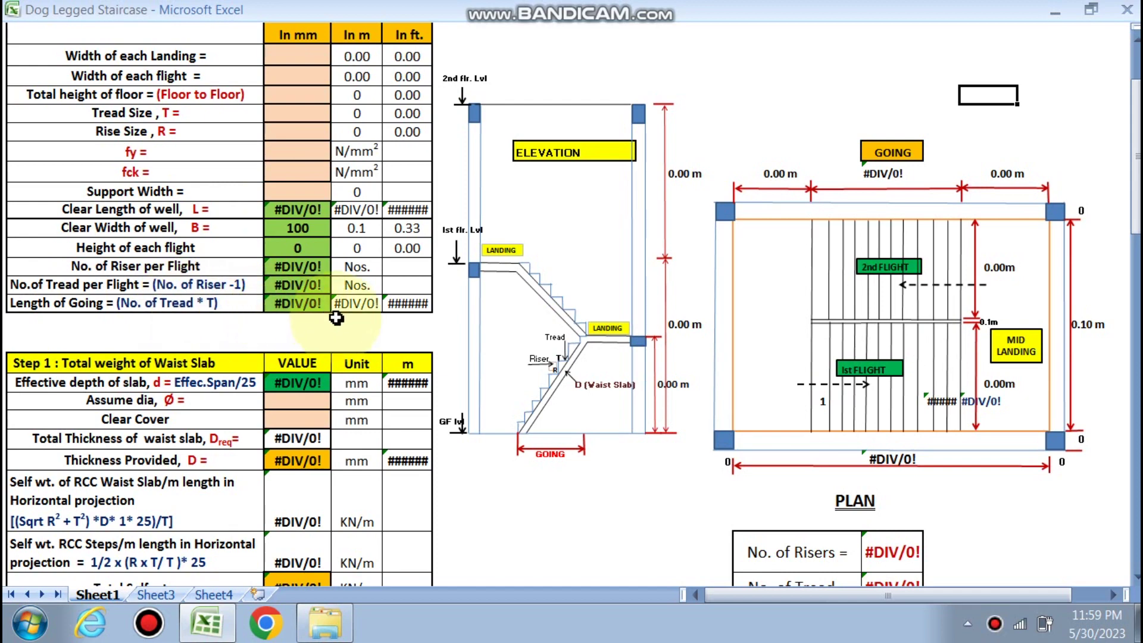
pyautogui.scroll(-3, 337, 318)
pyautogui.scroll(-1, 337, 318)
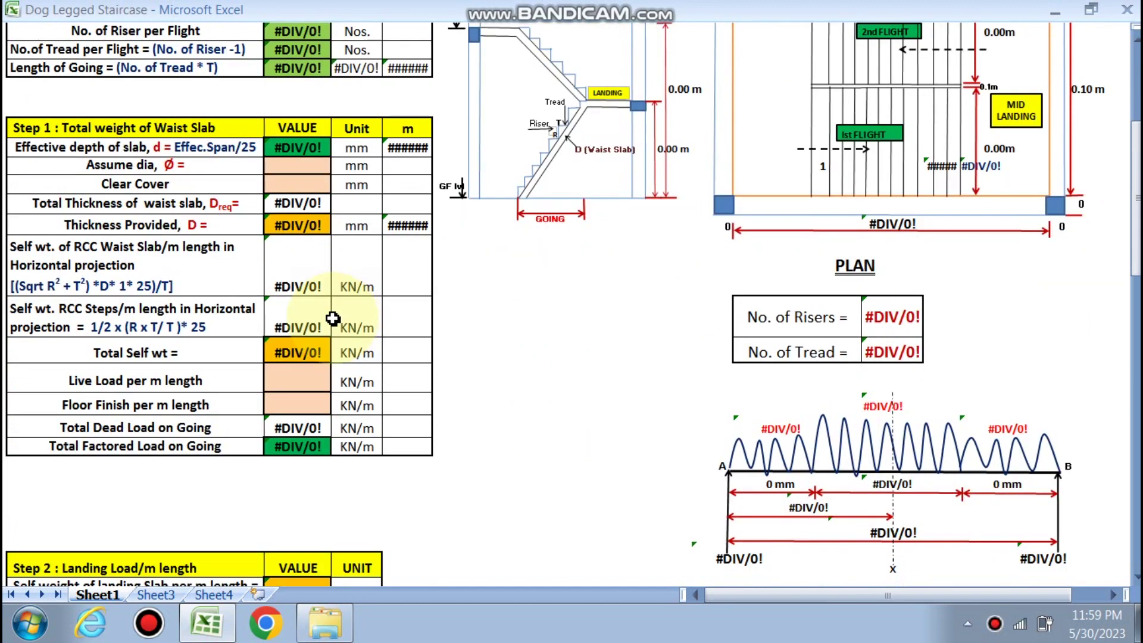
pyautogui.scroll(-5, 283, 388)
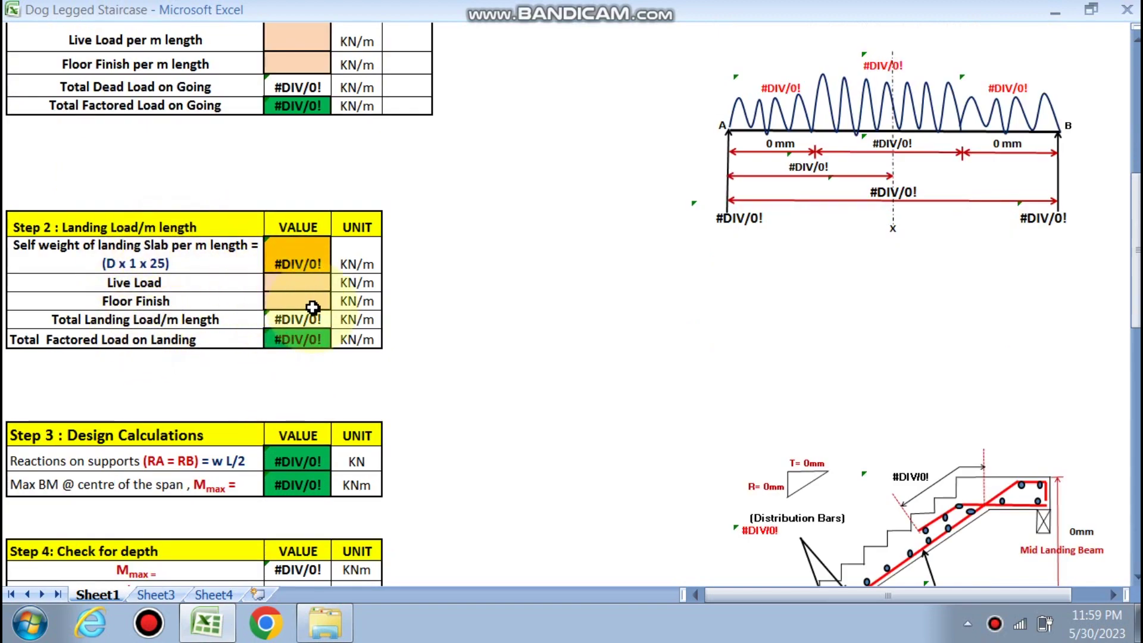
pyautogui.scroll(-1, 282, 312)
pyautogui.scroll(-2, 284, 312)
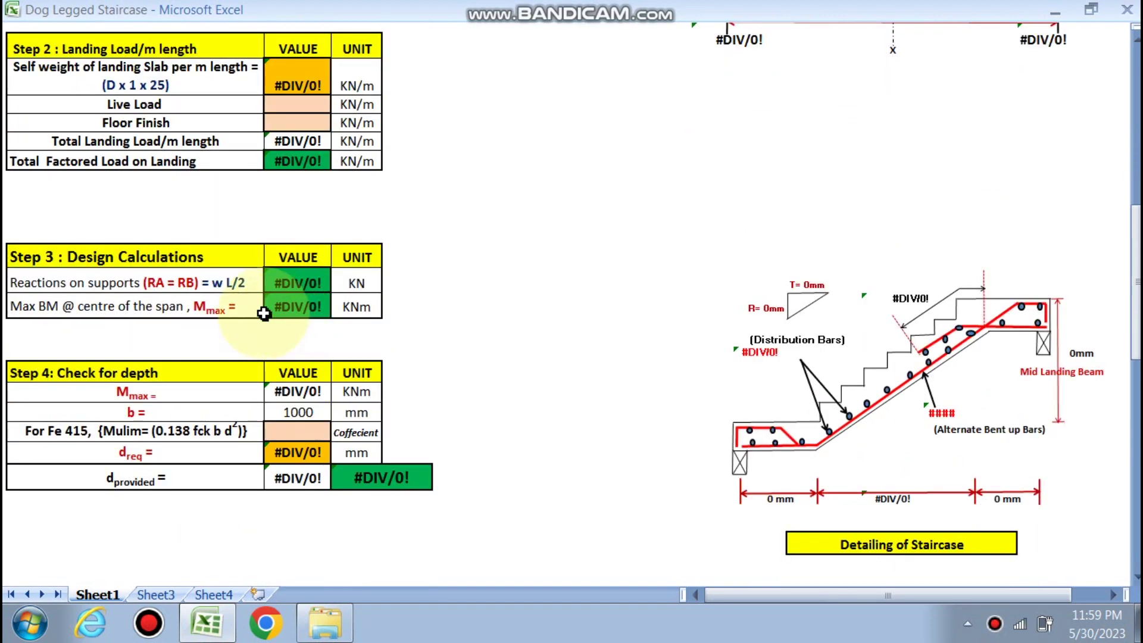
pyautogui.scroll(3, 187, 302)
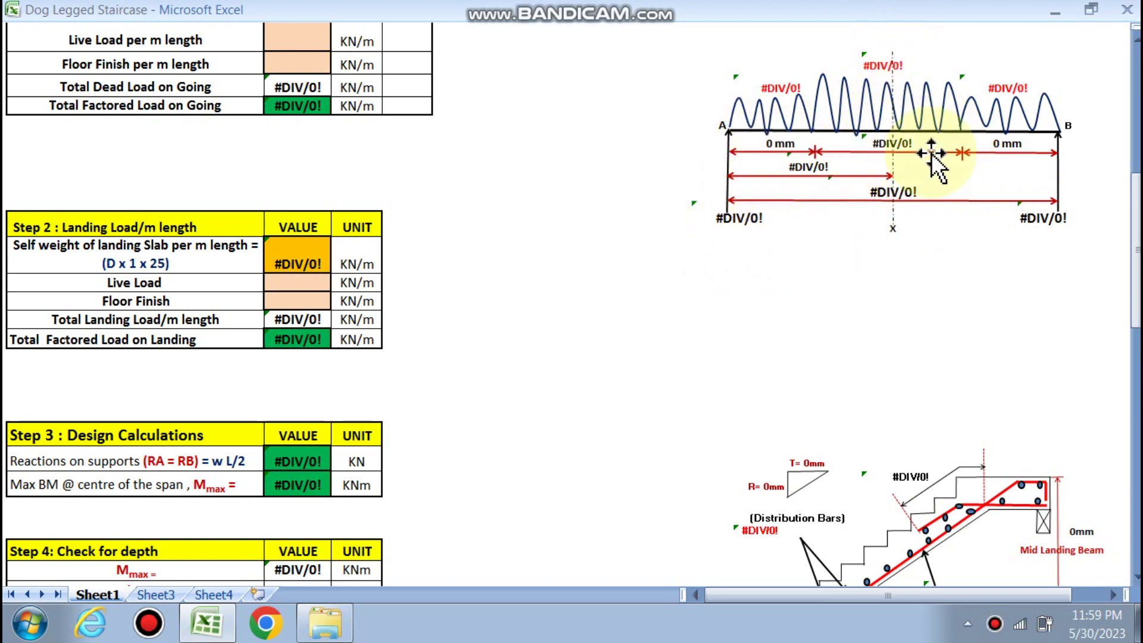
pyautogui.scroll(-2, 541, 298)
pyautogui.scroll(-1, 540, 299)
pyautogui.scroll(-1, 266, 403)
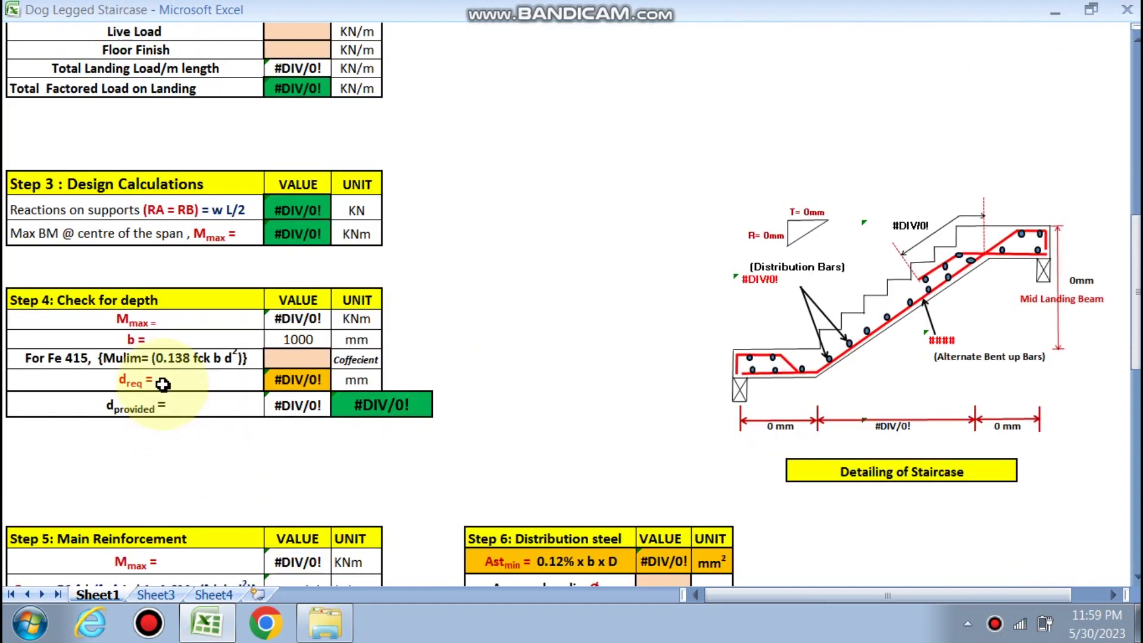
pyautogui.scroll(-1, 294, 362)
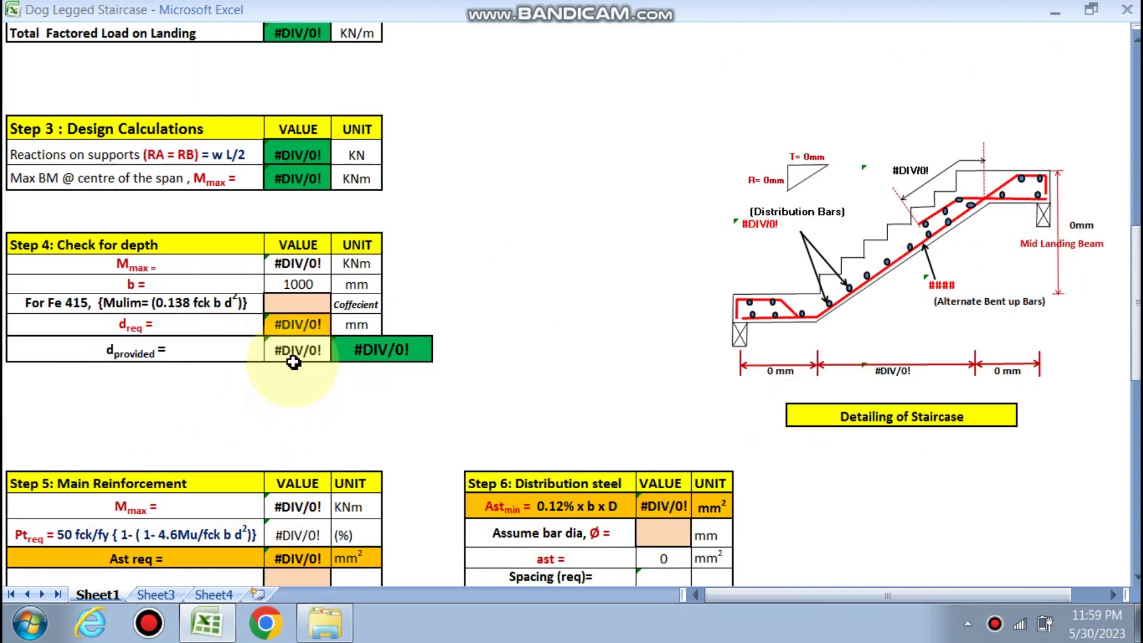
pyautogui.scroll(-4, 293, 362)
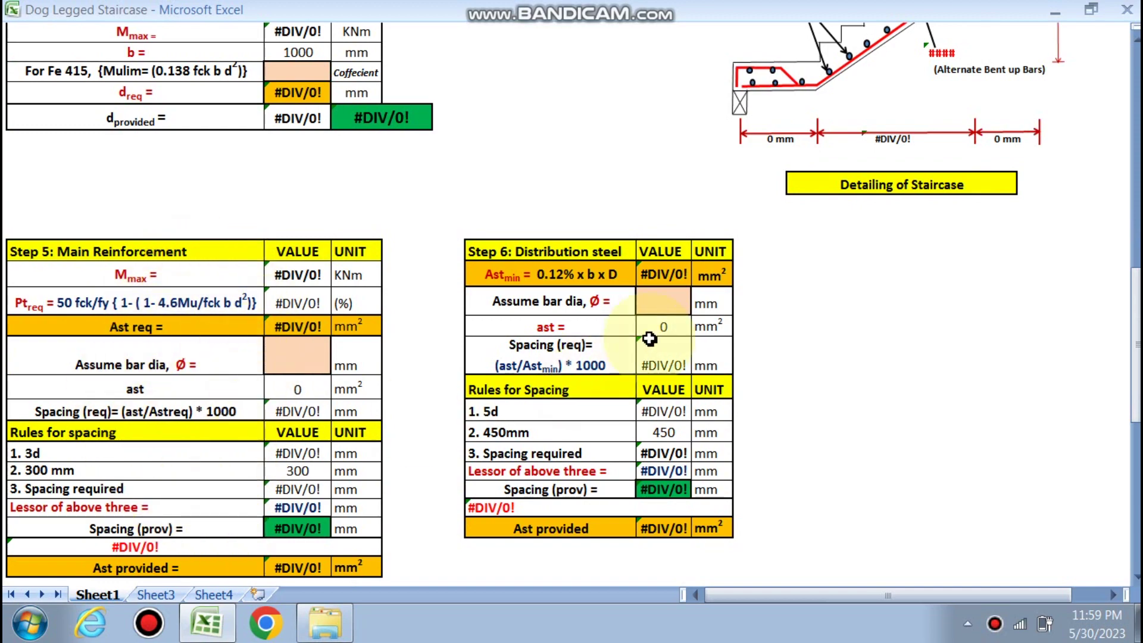
pyautogui.scroll(2, 851, 159)
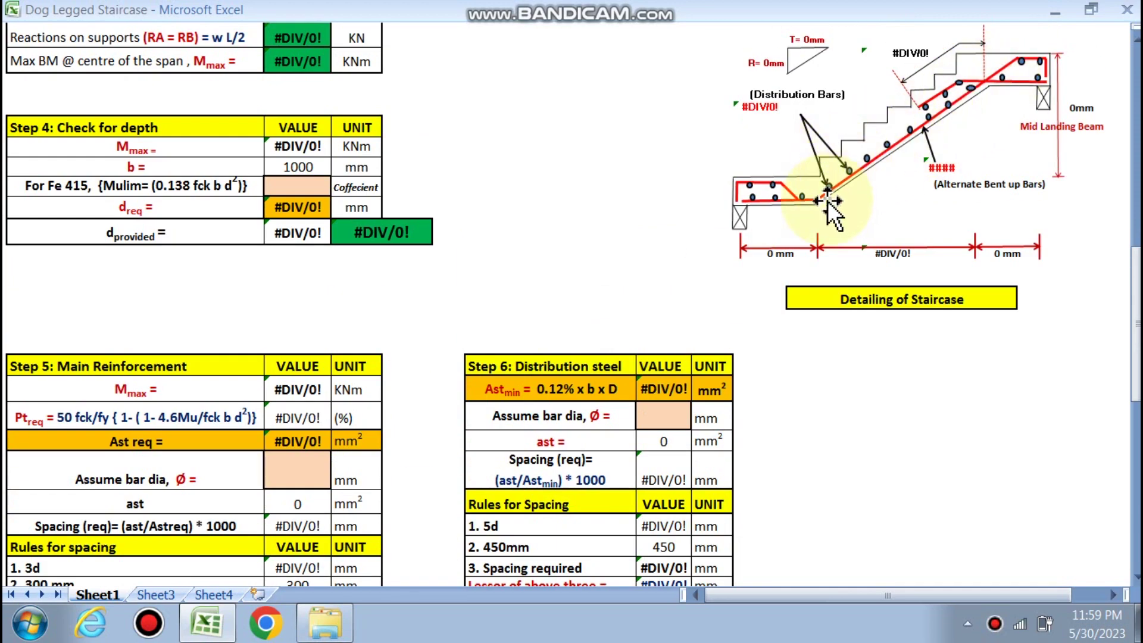
pyautogui.scroll(-2, 556, 312)
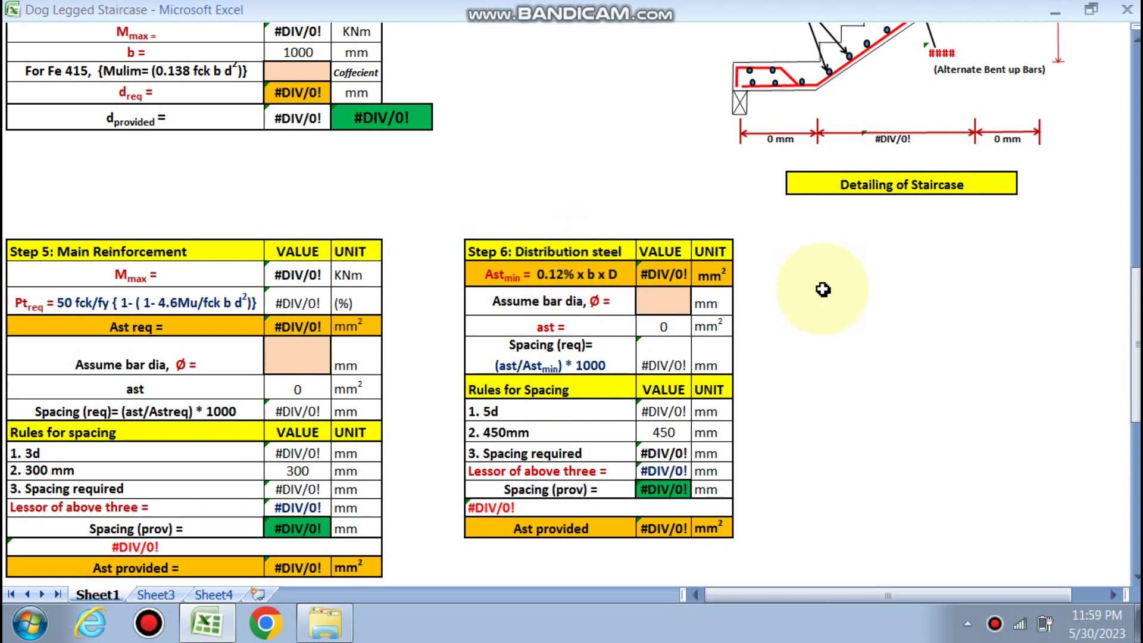
pyautogui.scroll(2, 842, 143)
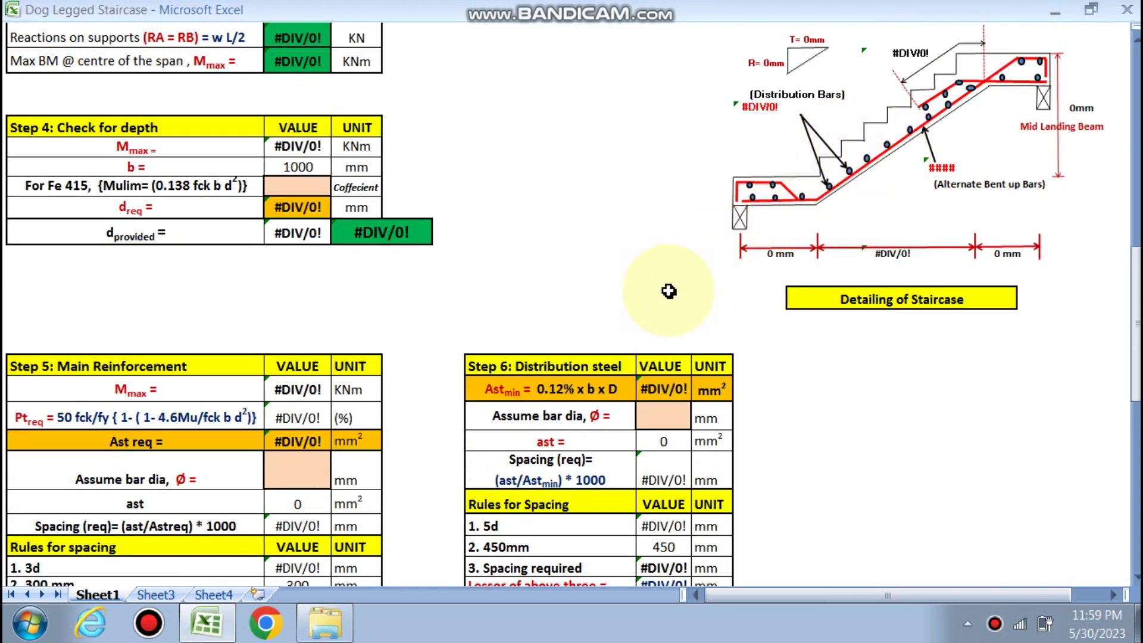
pyautogui.scroll(-9, 421, 316)
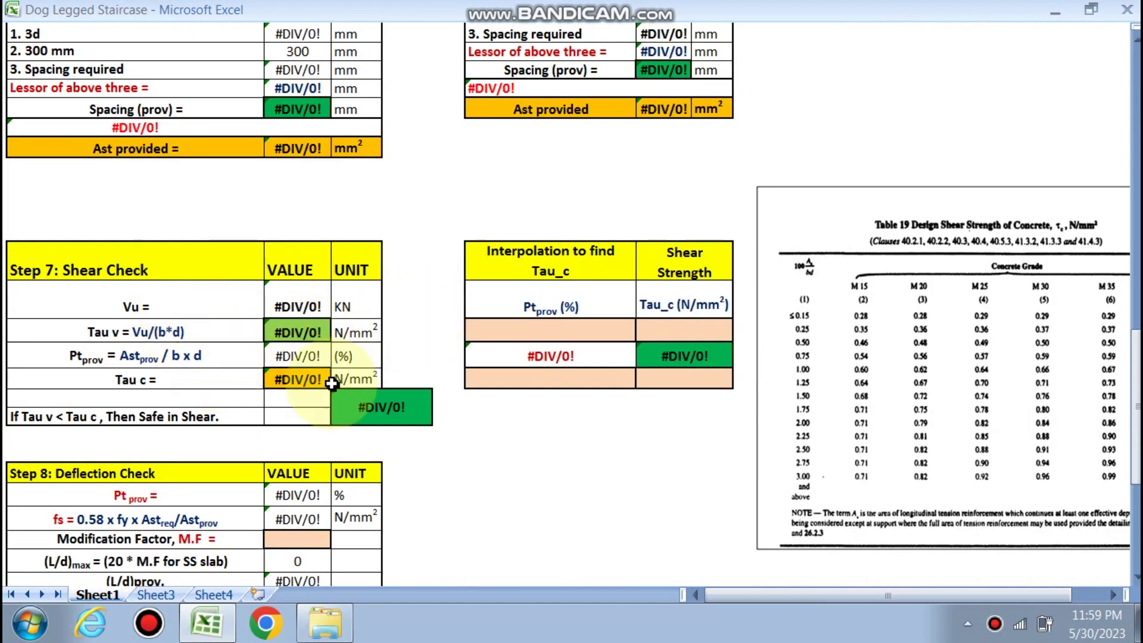
pyautogui.scroll(-3, 357, 375)
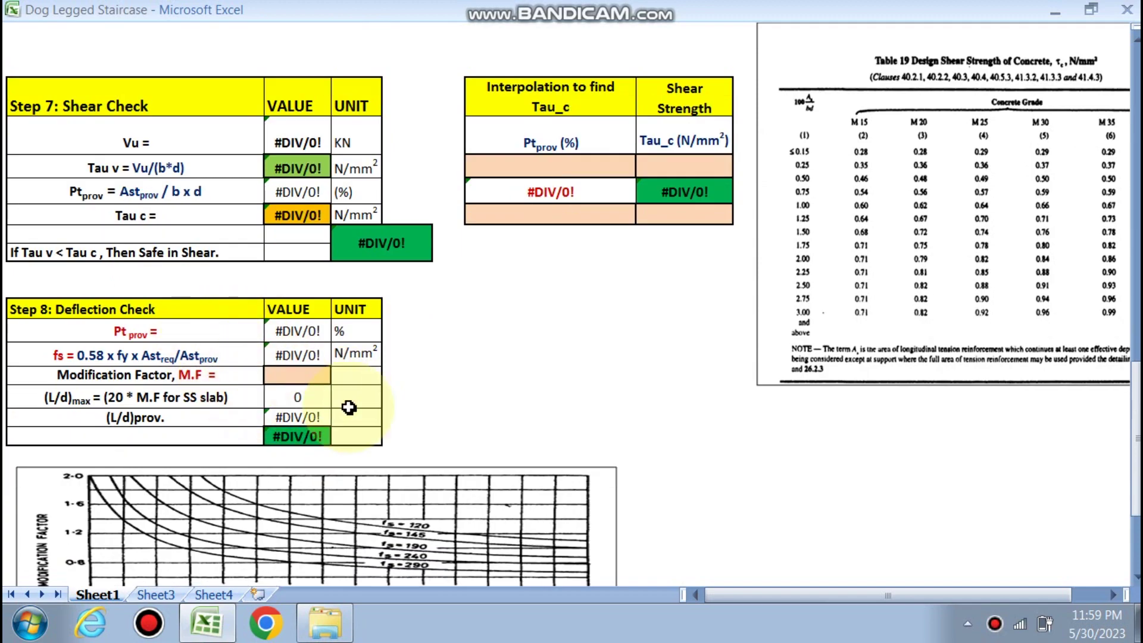
pyautogui.scroll(-1, 262, 373)
pyautogui.scroll(-6, 268, 365)
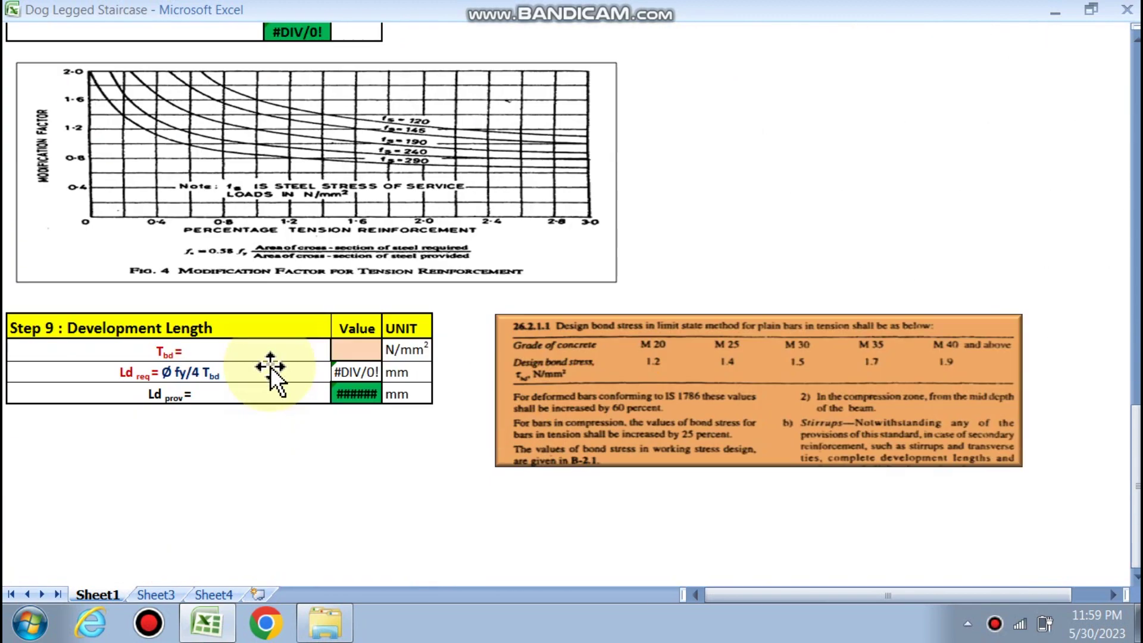
pyautogui.scroll(19, 352, 368)
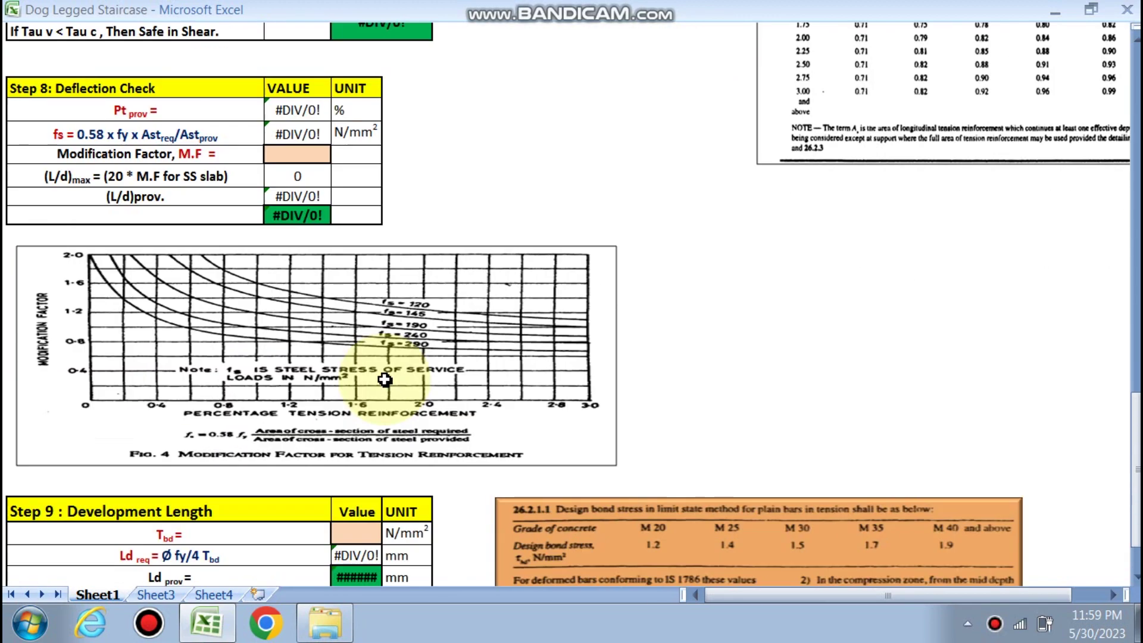
pyautogui.scroll(20, 385, 380)
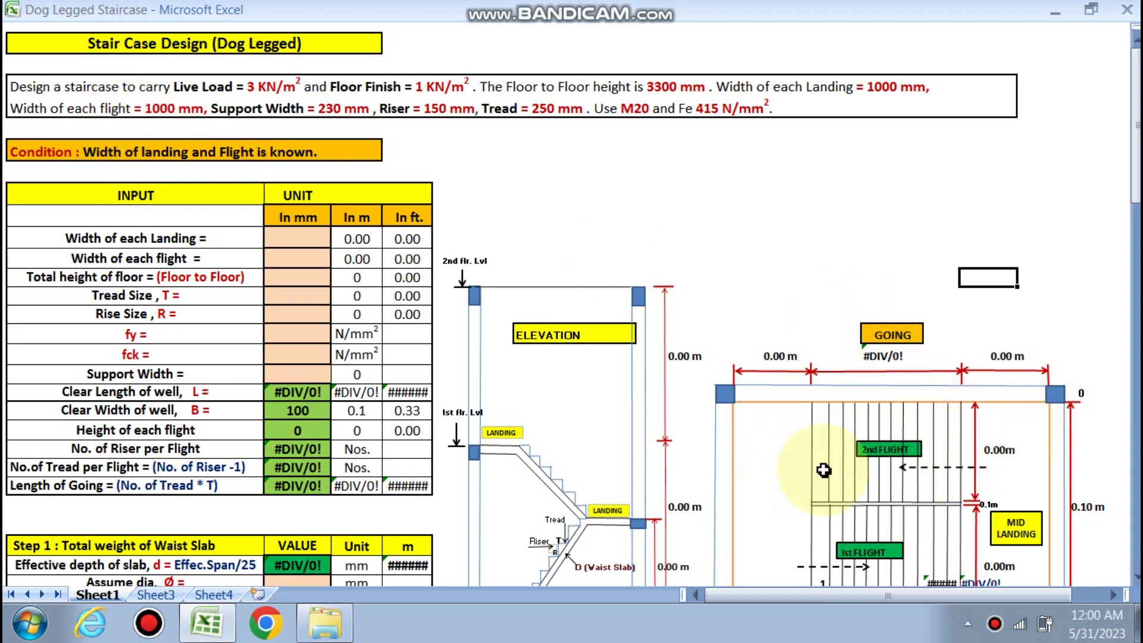
pyautogui.scroll(-2, 796, 469)
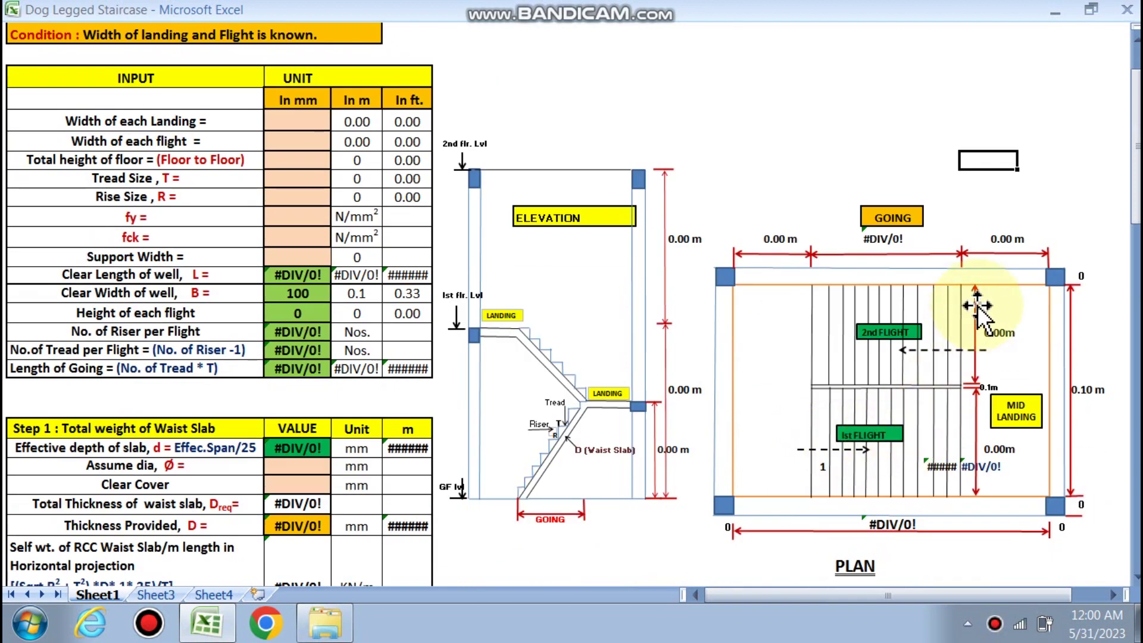
pyautogui.scroll(2, 482, 333)
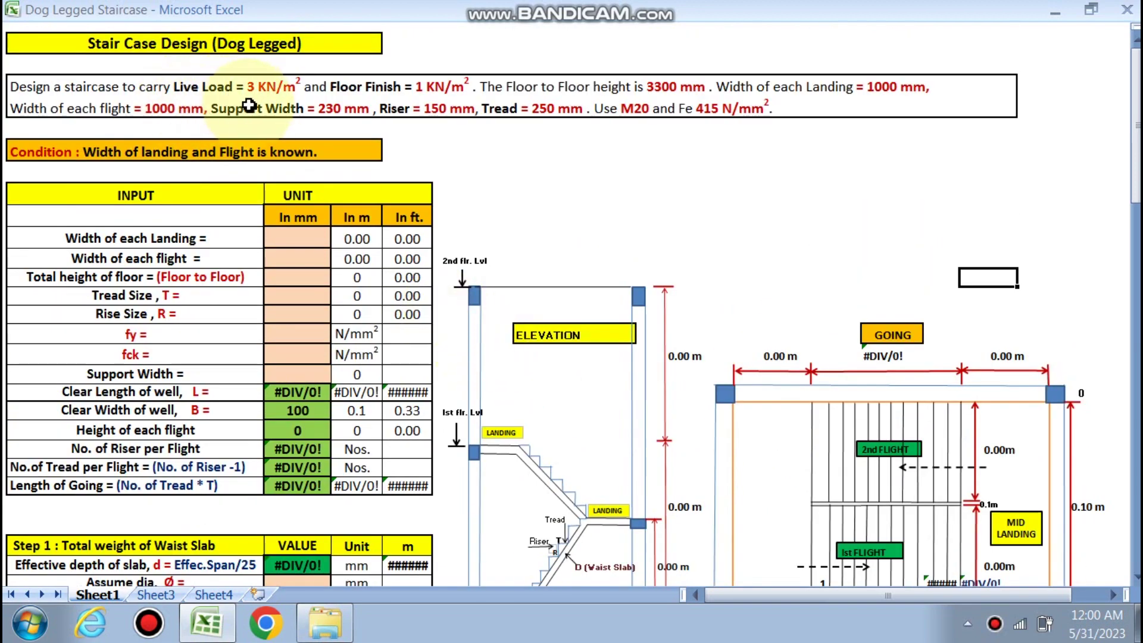
pyautogui.scroll(-1, 451, 206)
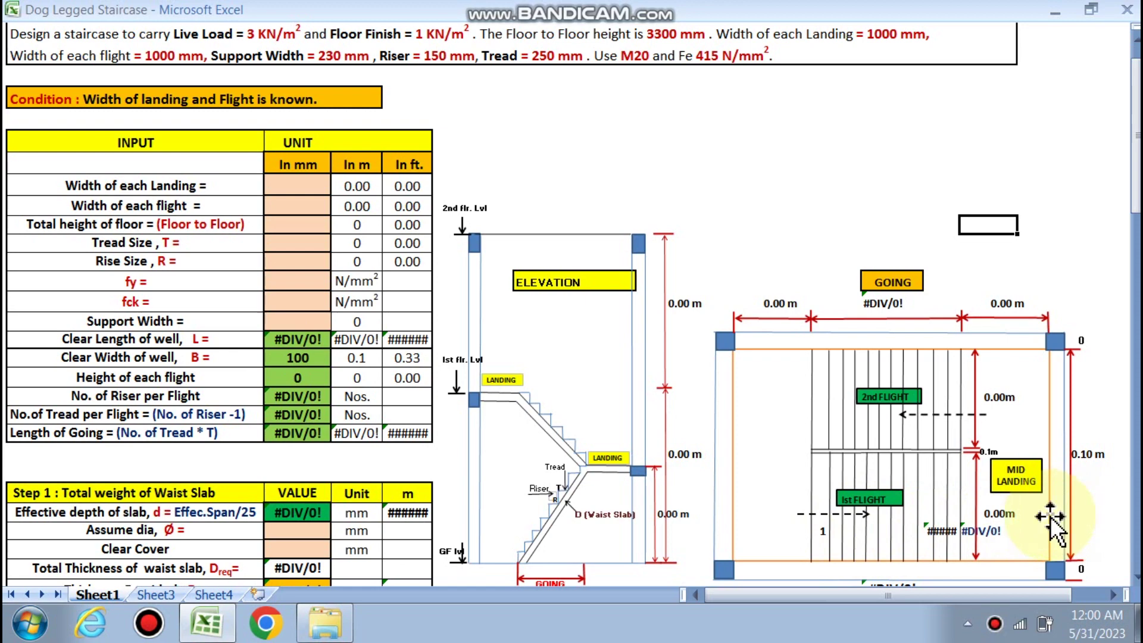
pyautogui.scroll(-1, 726, 522)
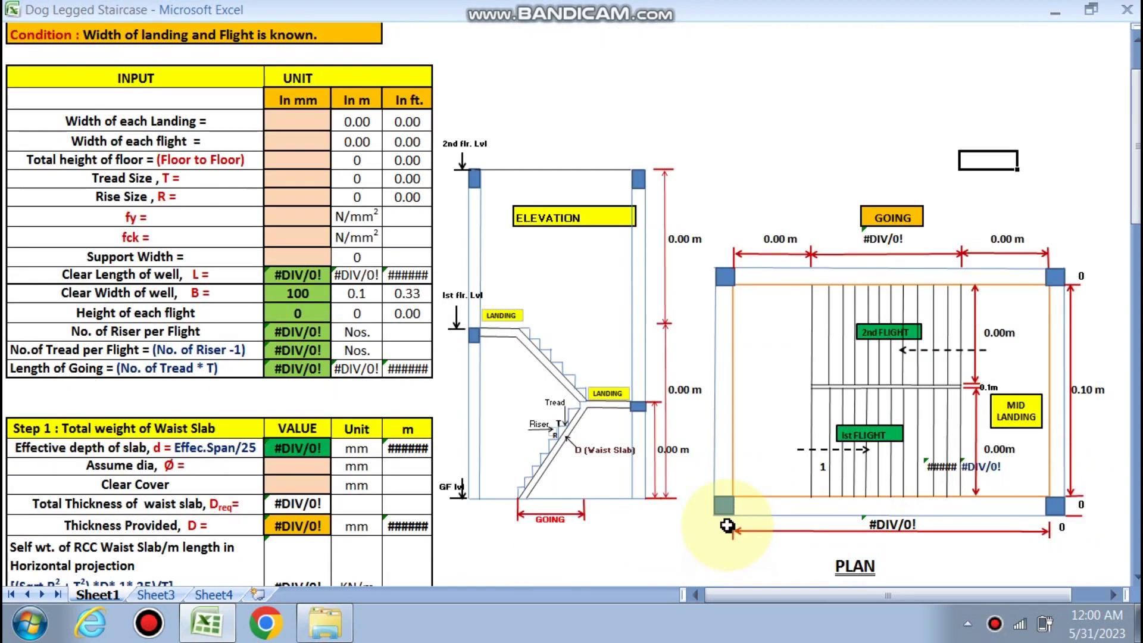
pyautogui.scroll(2, 661, 471)
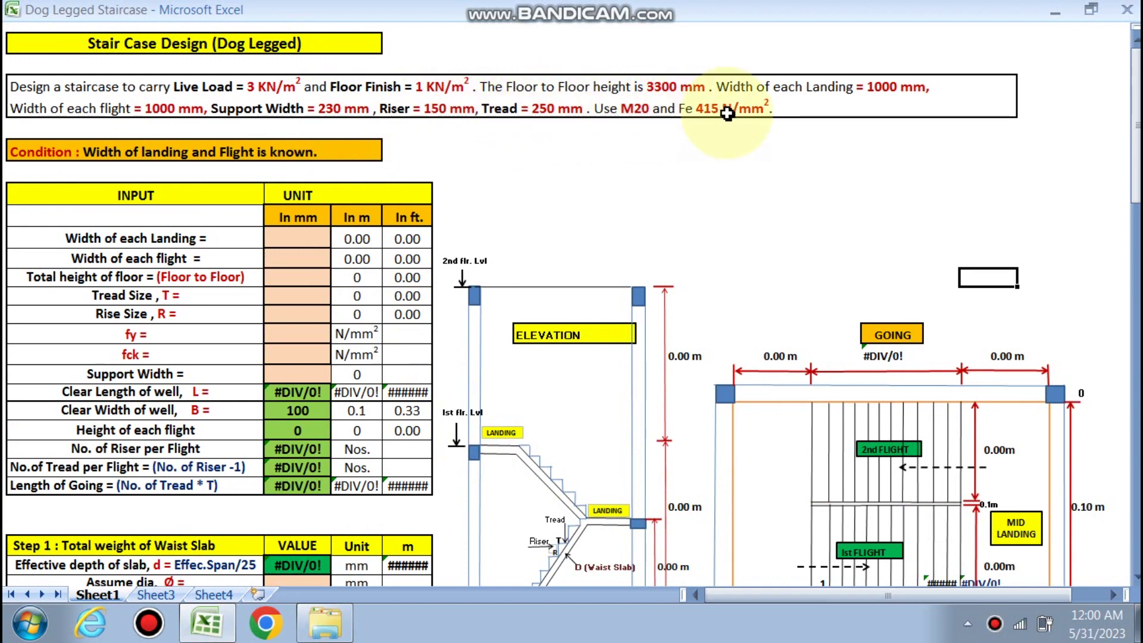
pyautogui.click(308, 239)
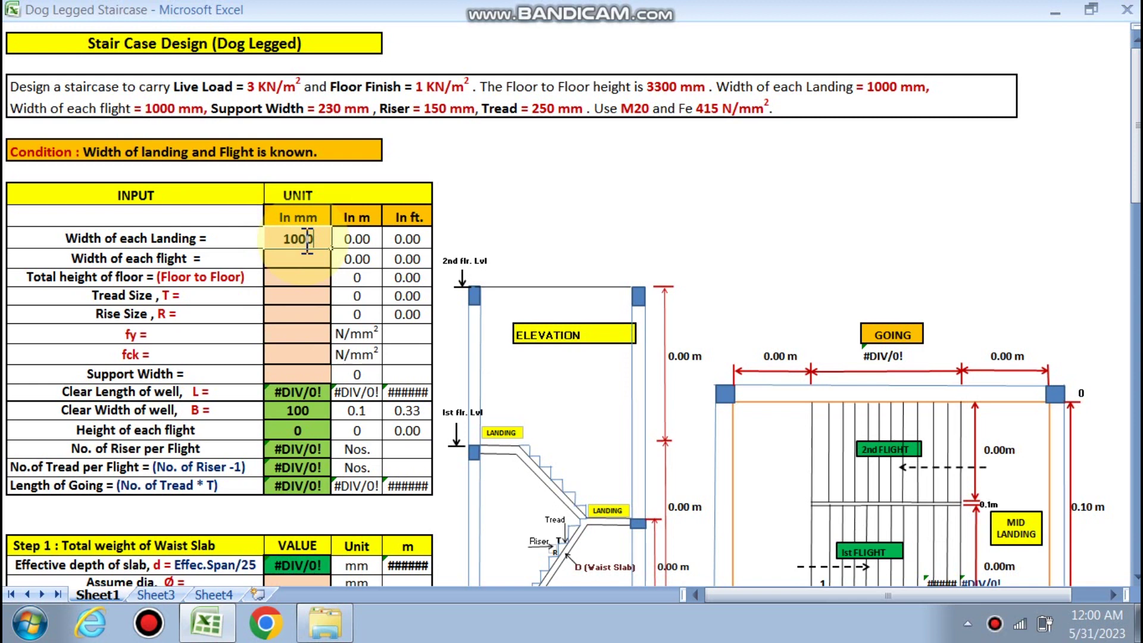
pyautogui.write('000')
pyautogui.press('Return')
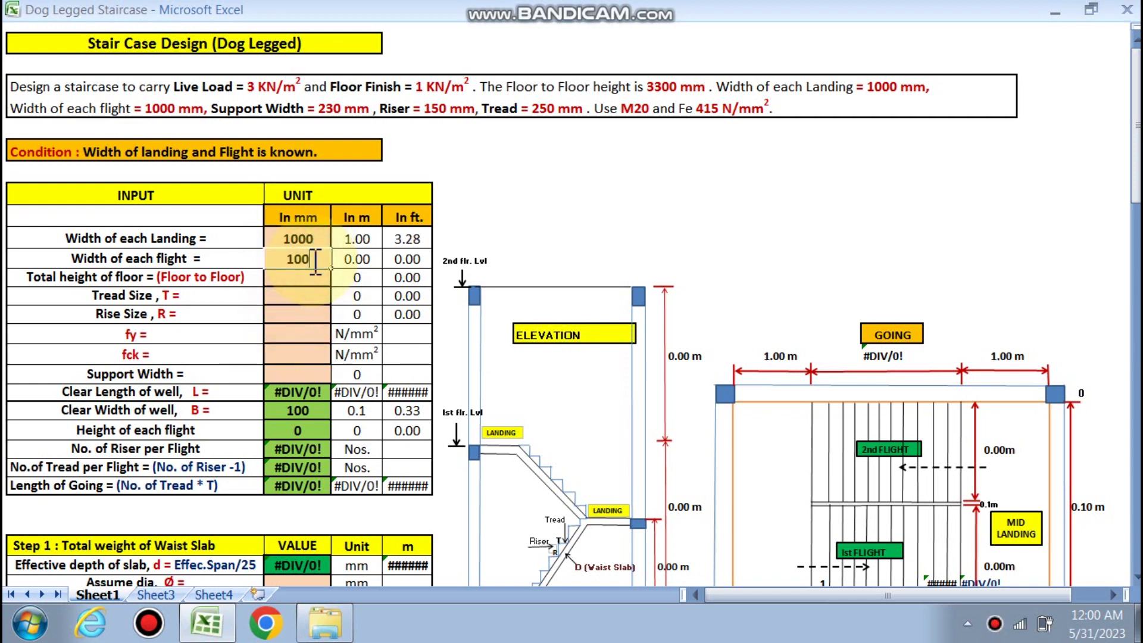
pyautogui.press('Return')
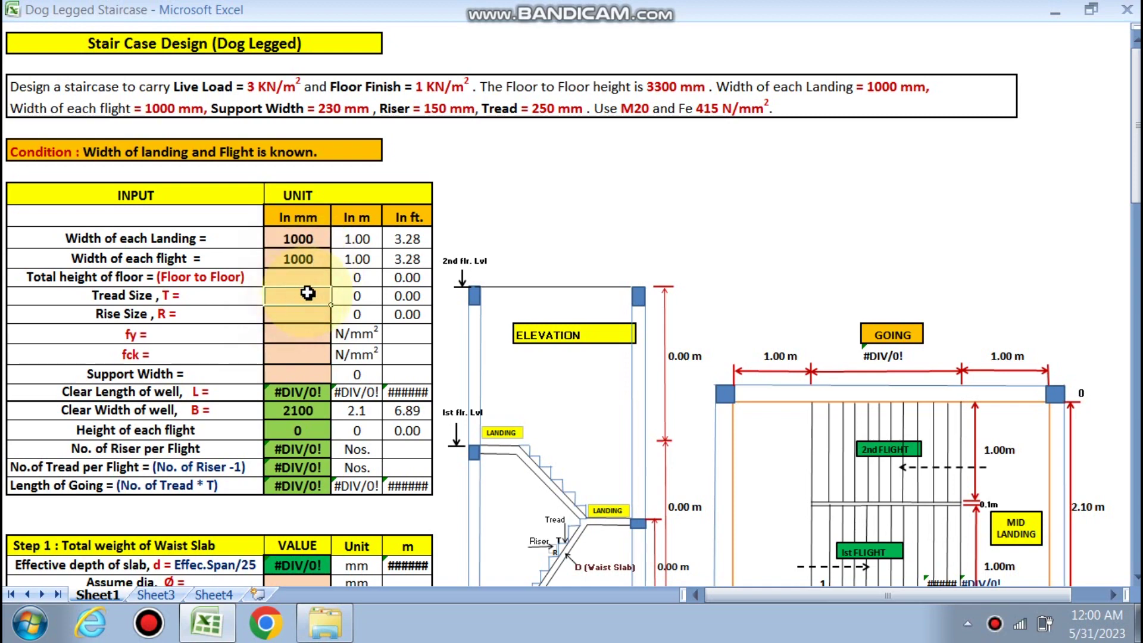
pyautogui.scroll(-1, 309, 288)
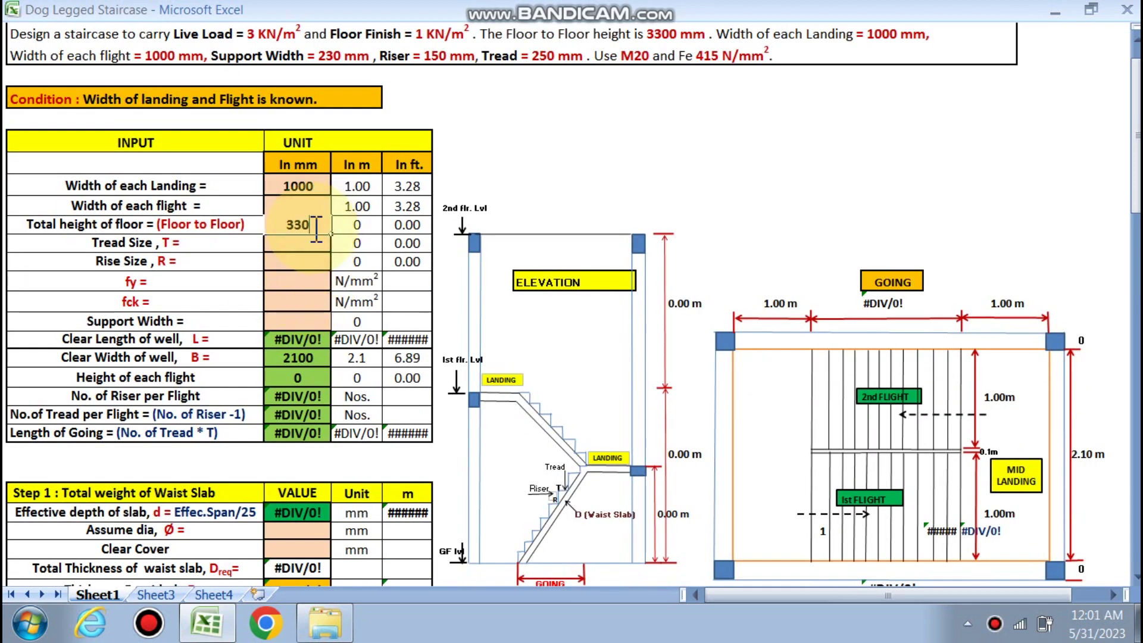
pyautogui.click(322, 301)
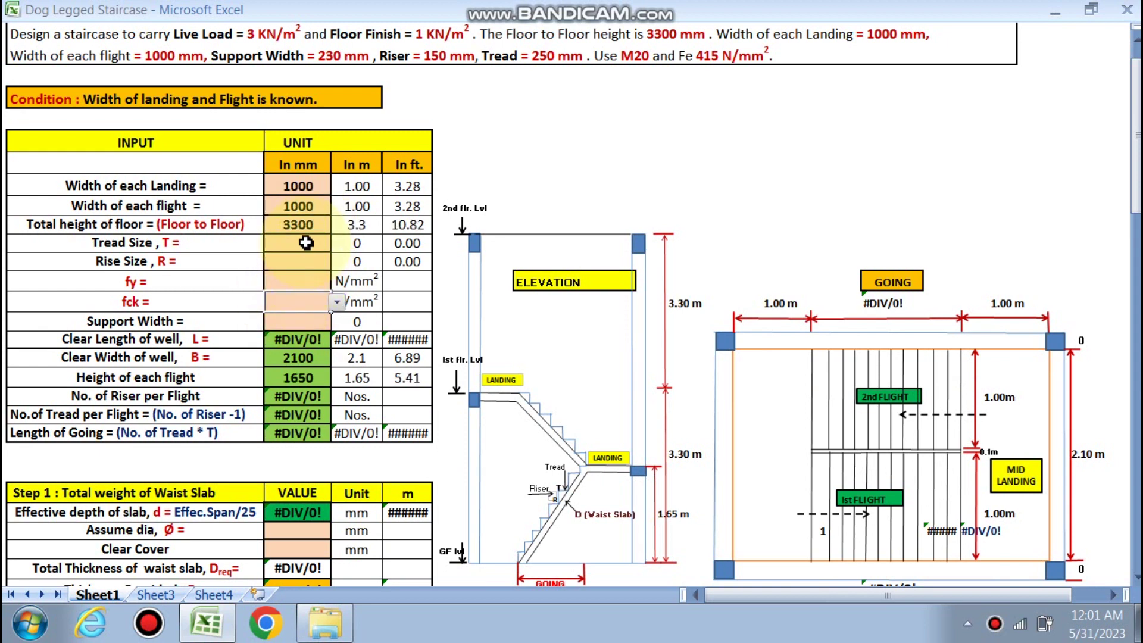
# Step: Enter tread 250 and riser 150, pick fy 415 and fck 20, and set support width 230
pyautogui.click(305, 242)
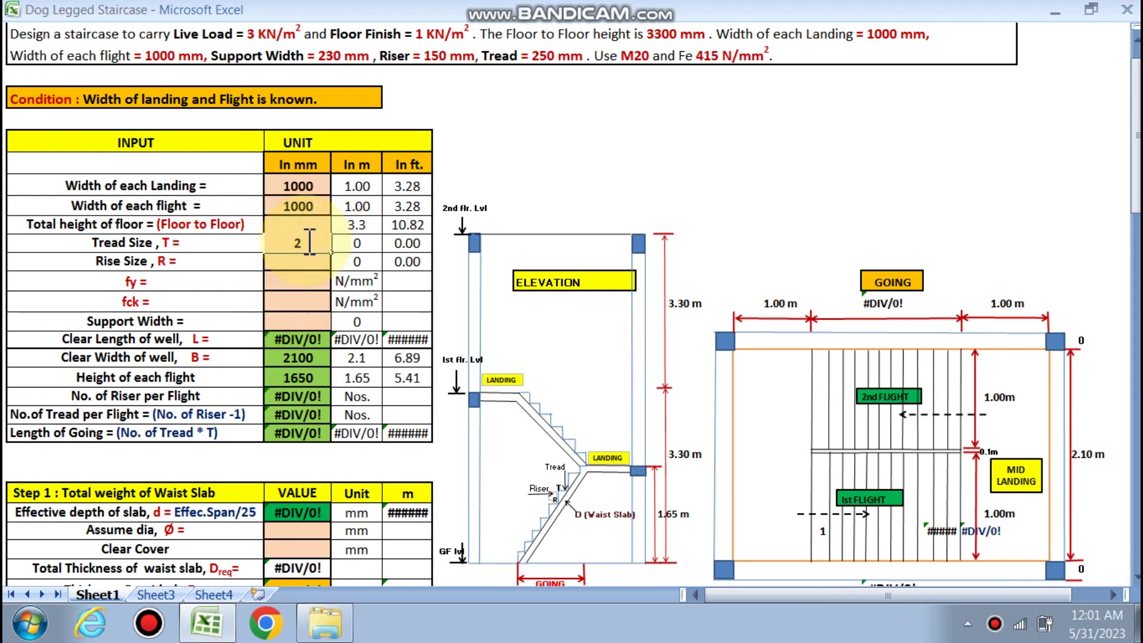
pyautogui.click(301, 261)
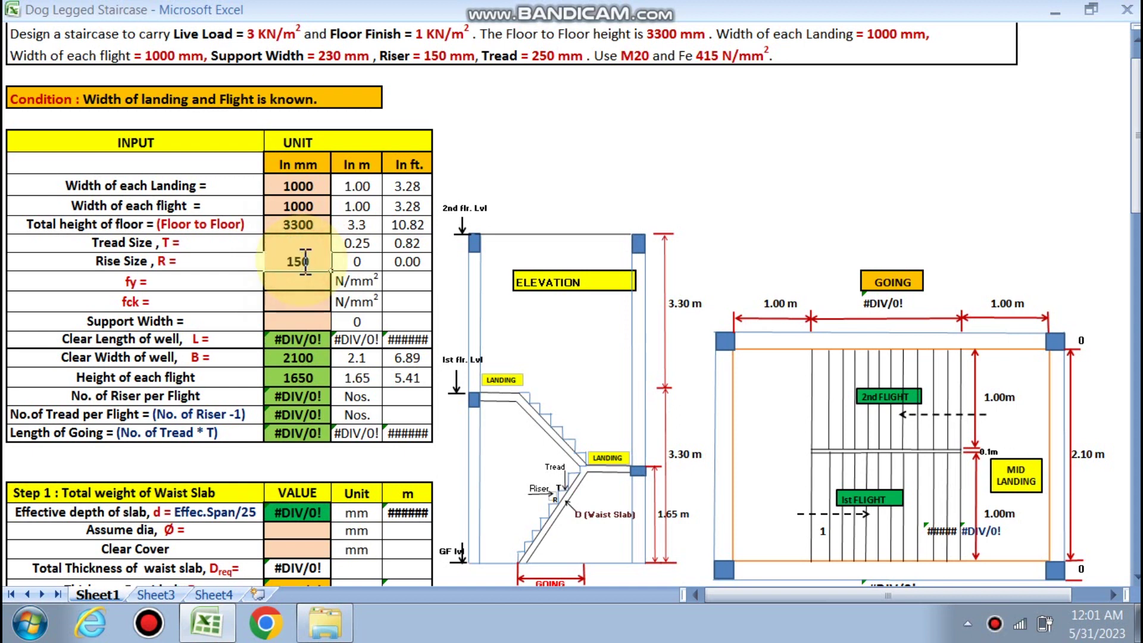
pyautogui.click(283, 302)
pyautogui.click(297, 302)
pyautogui.click(337, 303)
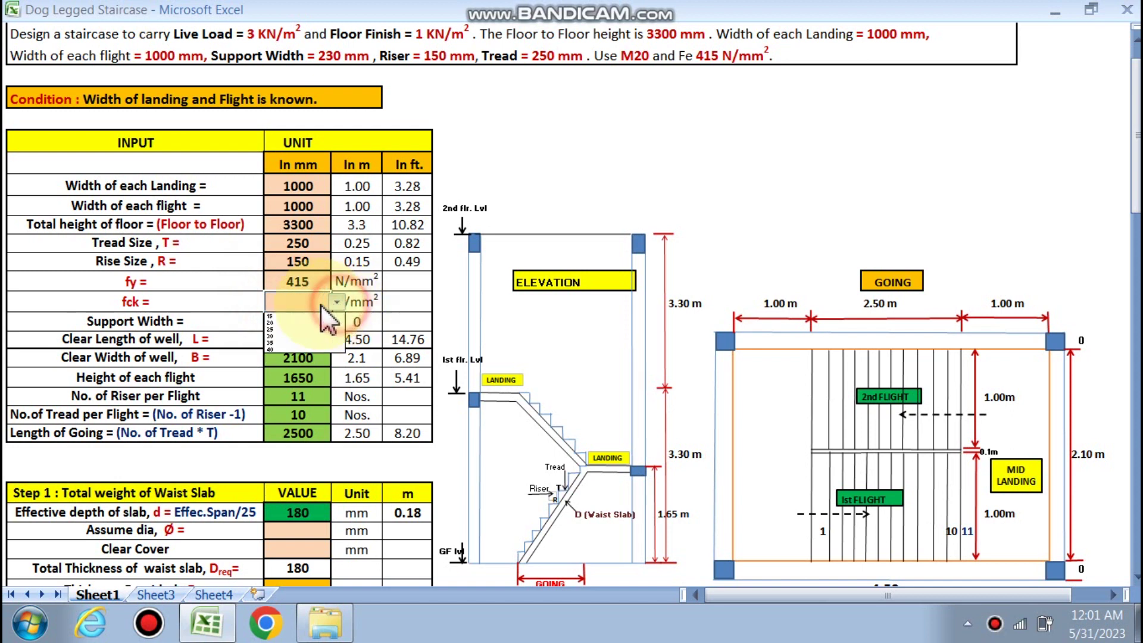
pyautogui.click(280, 323)
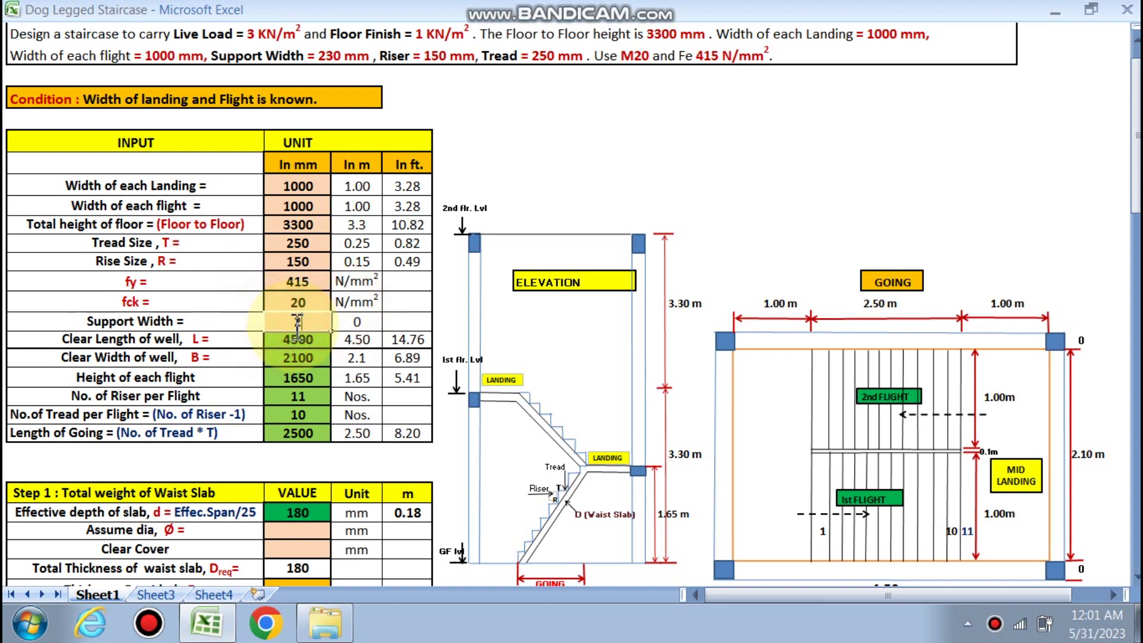
pyautogui.write('230')
pyautogui.press('Return')
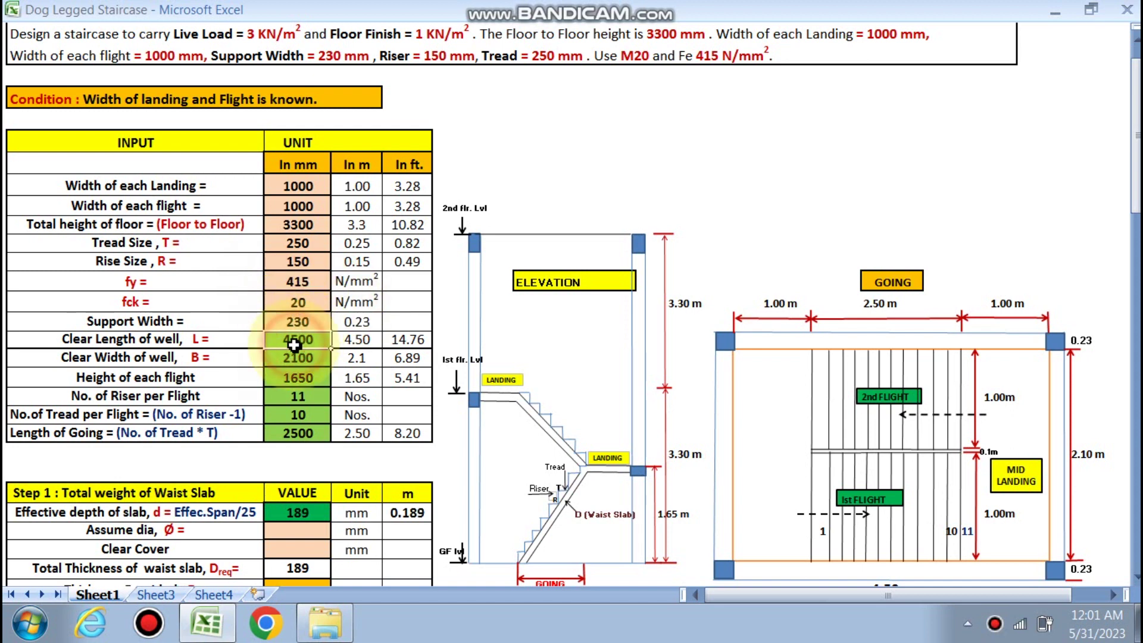
pyautogui.scroll(-1, 329, 342)
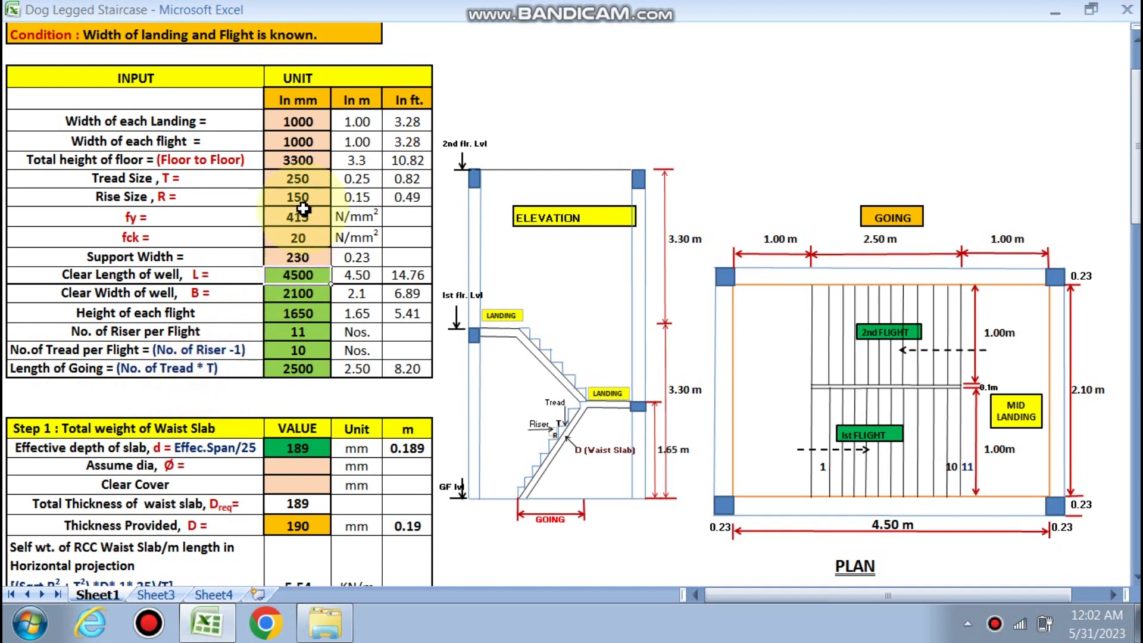
pyautogui.doubleClick(305, 362)
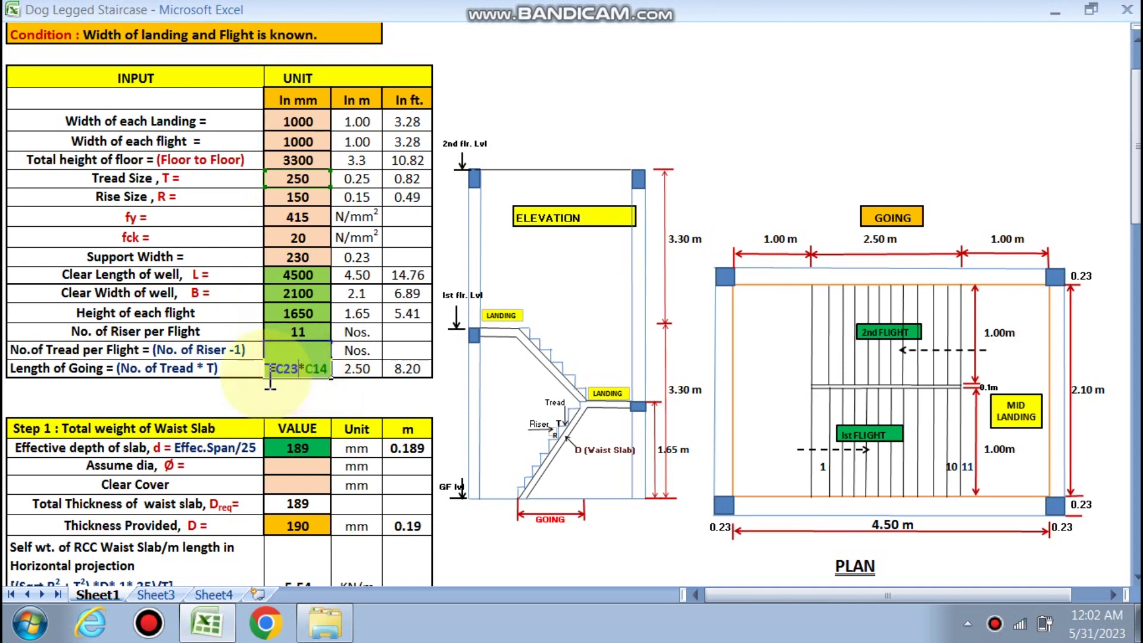
pyautogui.press('Escape')
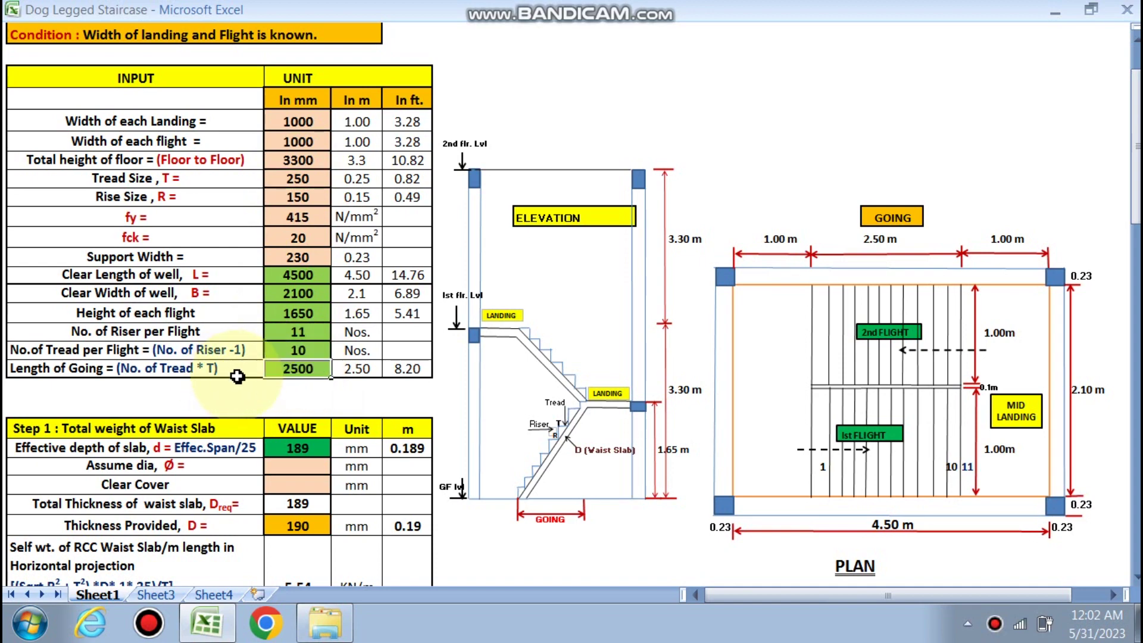
pyautogui.scroll(-1, 241, 370)
pyautogui.scroll(-1, 248, 358)
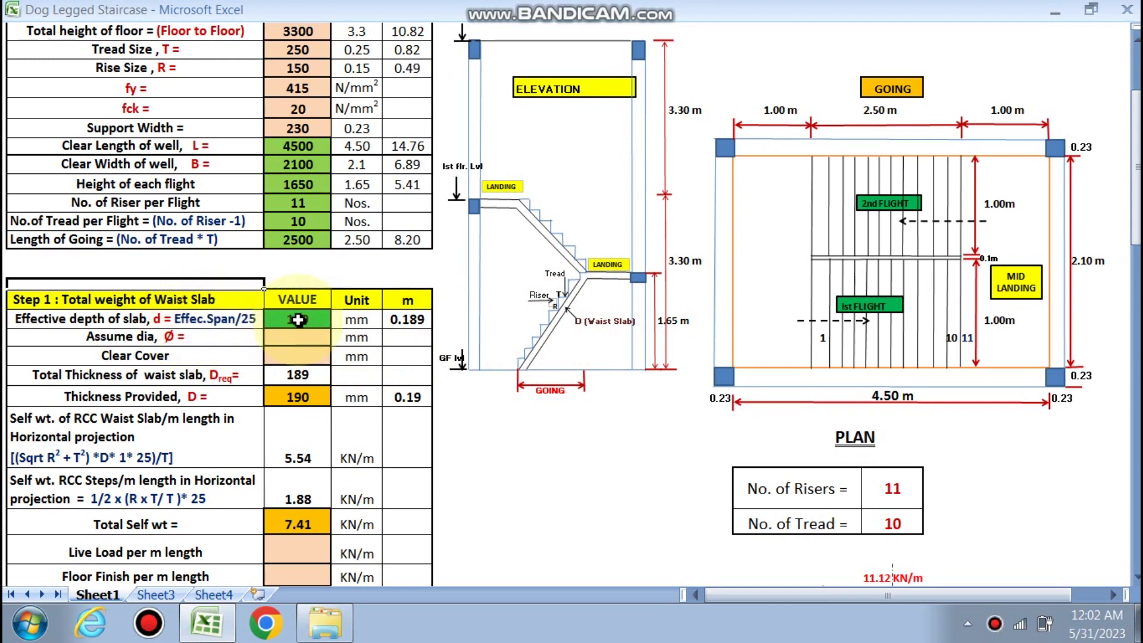
# Step: Re-edit and confirm the effective depth formula
pyautogui.scroll(-3, 792, 333)
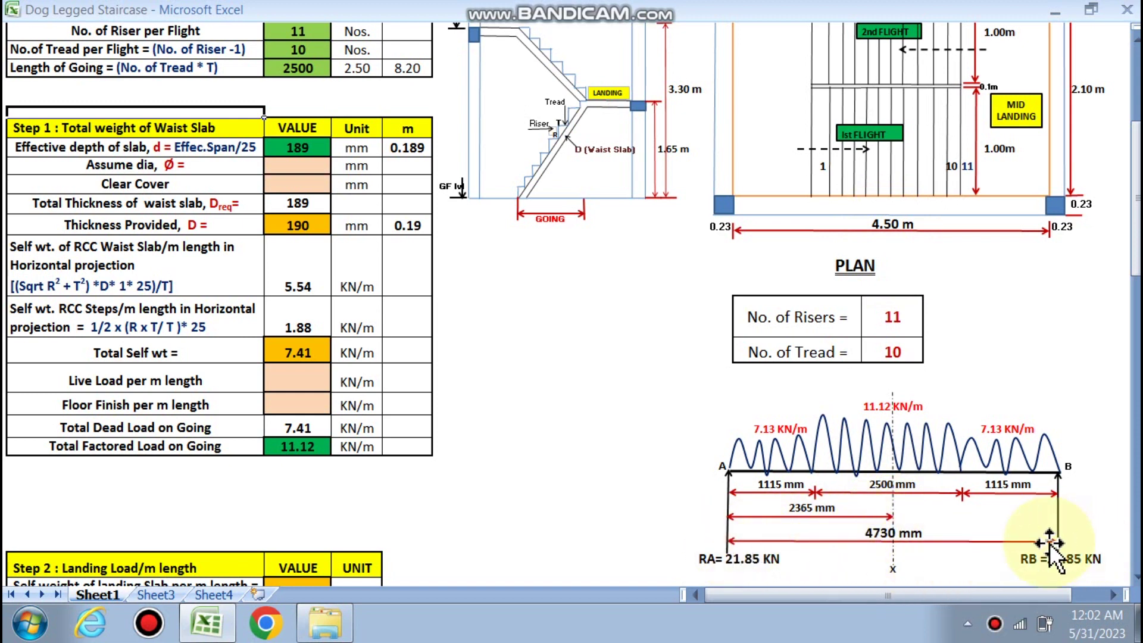
pyautogui.click(884, 531)
pyautogui.doubleClick(279, 147)
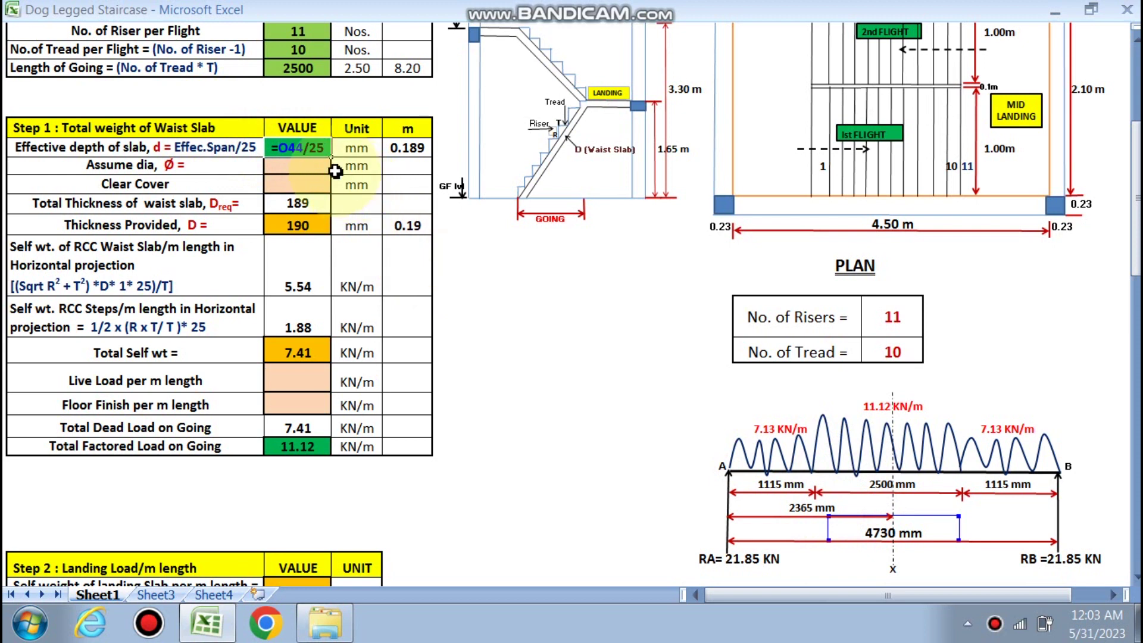
pyautogui.click(301, 164)
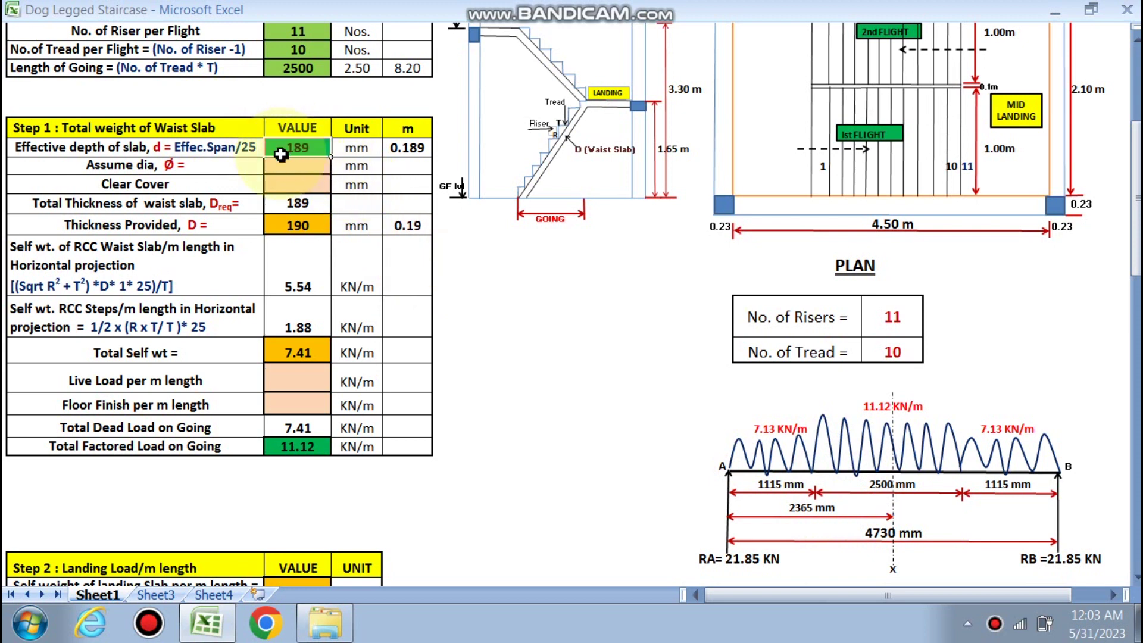
# Step: Enter a 10 mm assumed bar diameter and 15 mm clear cover, giving 210 mm thickness
pyautogui.click(292, 169)
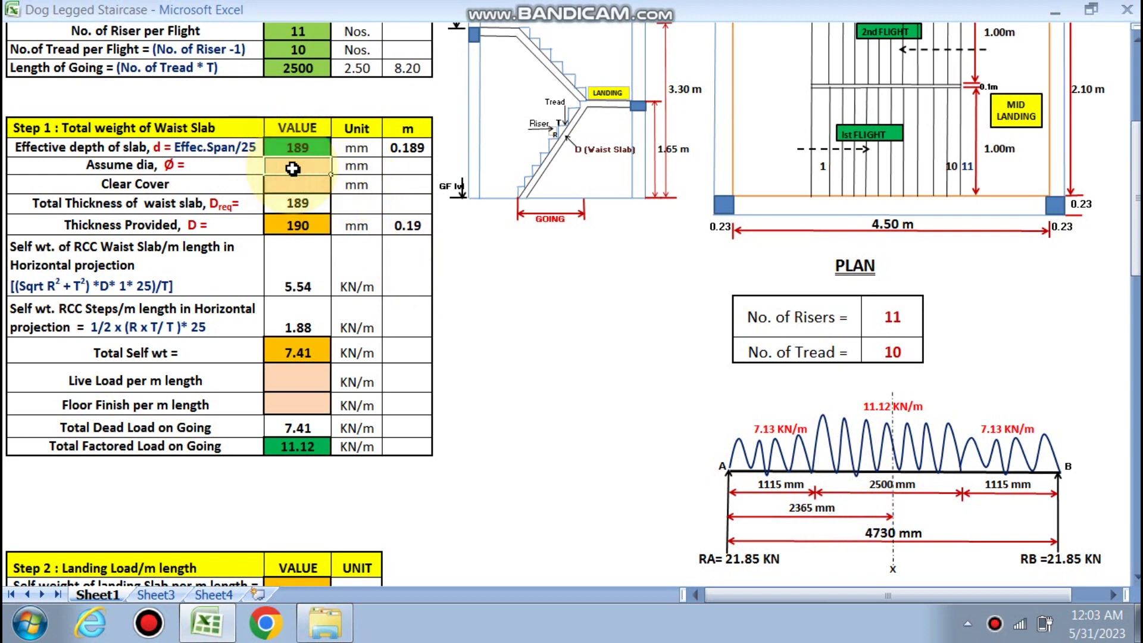
pyautogui.doubleClick(295, 168)
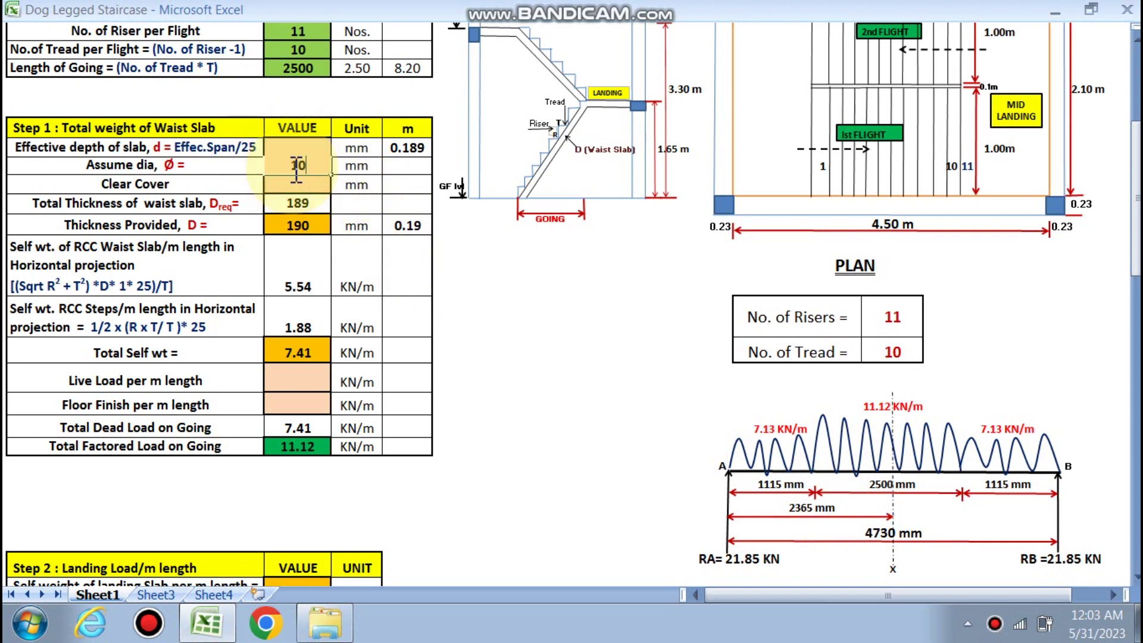
pyautogui.write('10')
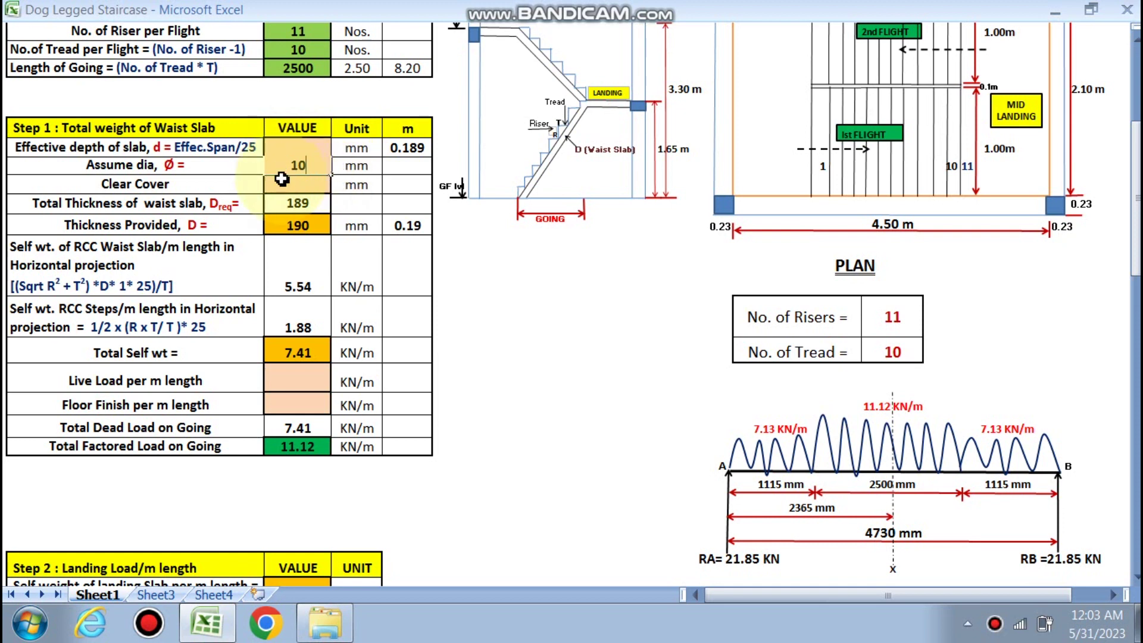
pyautogui.click(288, 186)
pyautogui.write('1')
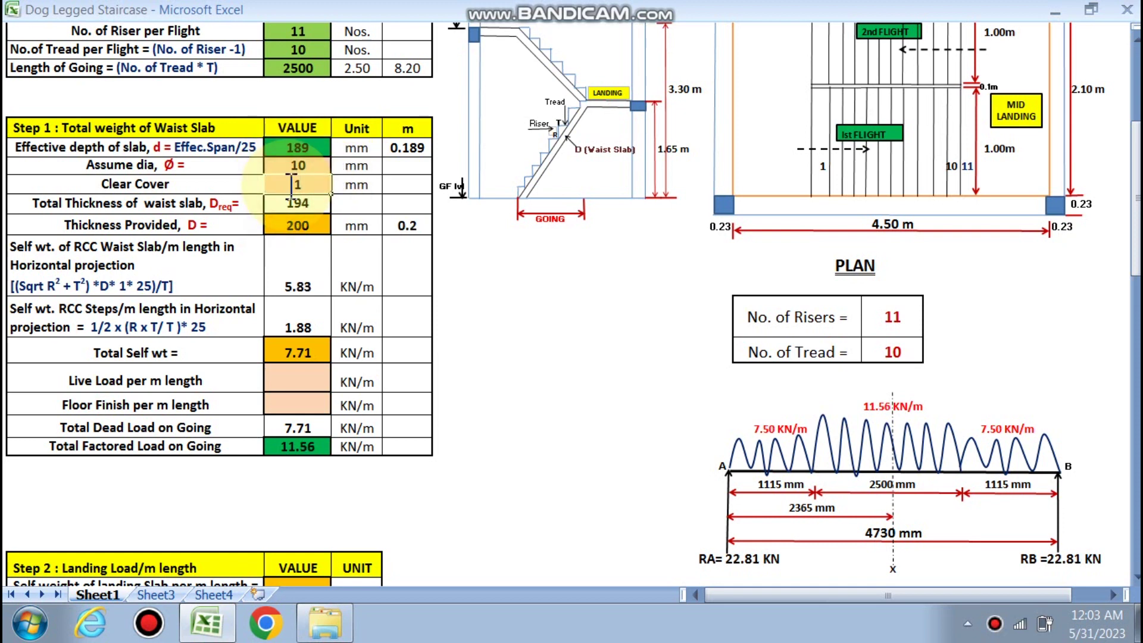
pyautogui.write('5')
pyautogui.click(295, 265)
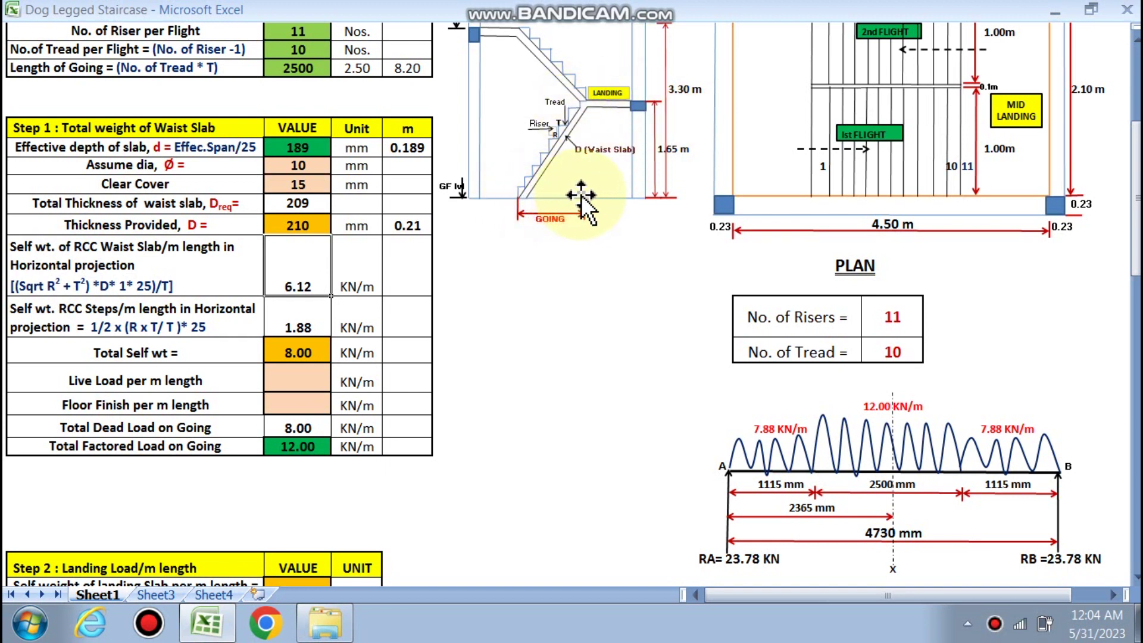
pyautogui.click(545, 200)
pyautogui.press('Escape')
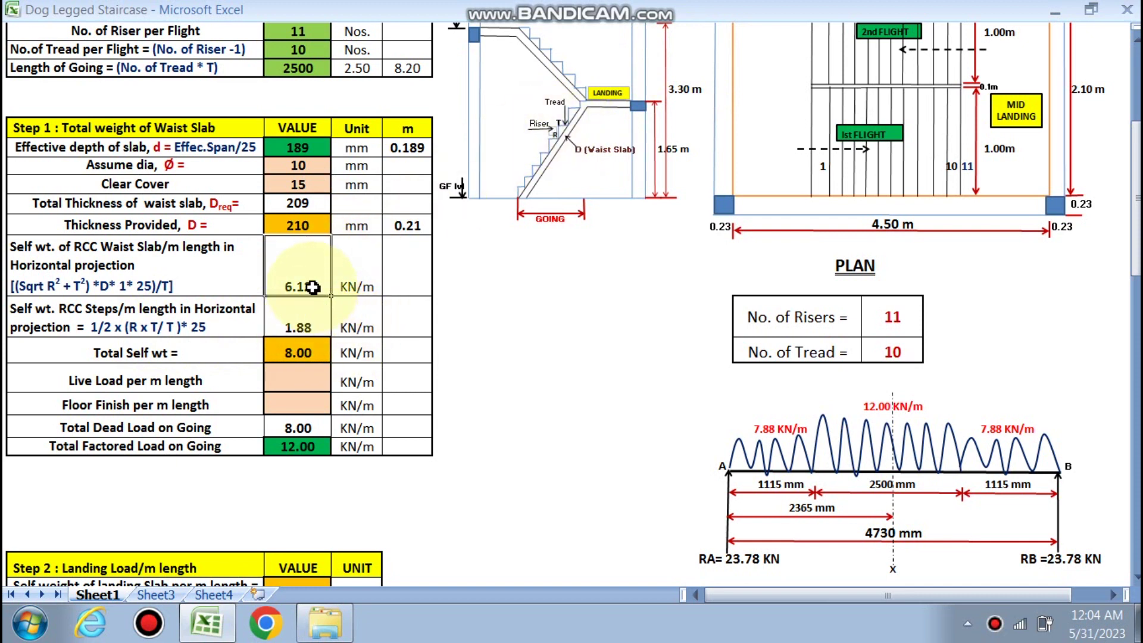
pyautogui.scroll(7, 295, 395)
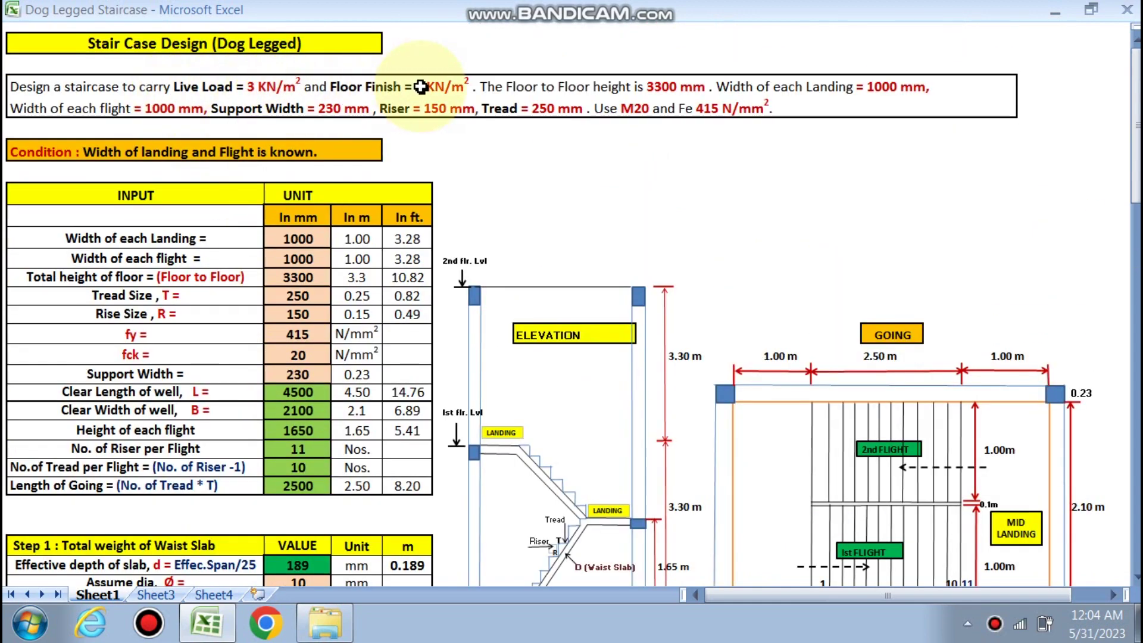
# Step: Enter landing live load 3 and floor finish 1 kN/m, giving 13.88 kN/m factored load
pyautogui.scroll(-7, 378, 288)
pyautogui.scroll(-1, 314, 411)
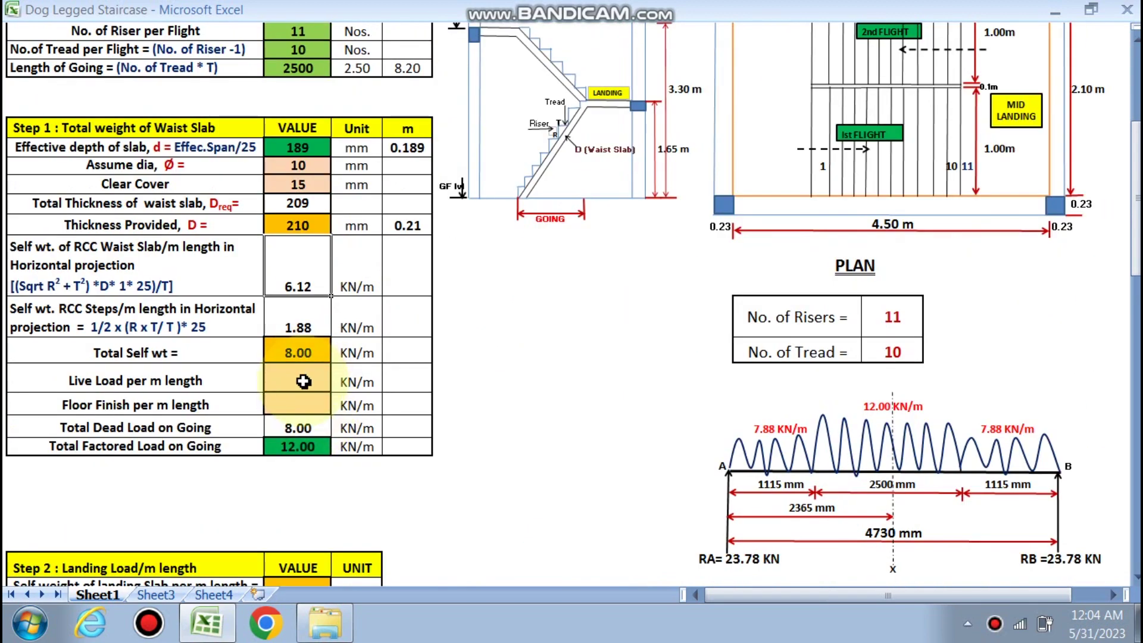
pyautogui.write('3')
pyautogui.click(293, 405)
pyautogui.write('1')
pyautogui.click(397, 407)
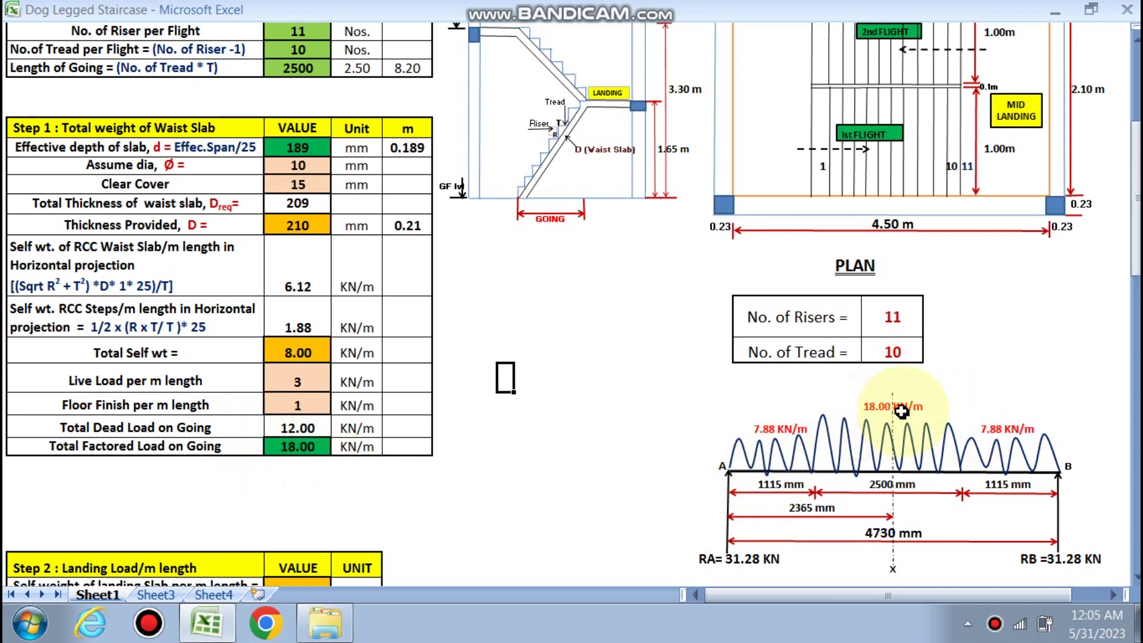
pyautogui.scroll(-2, 404, 389)
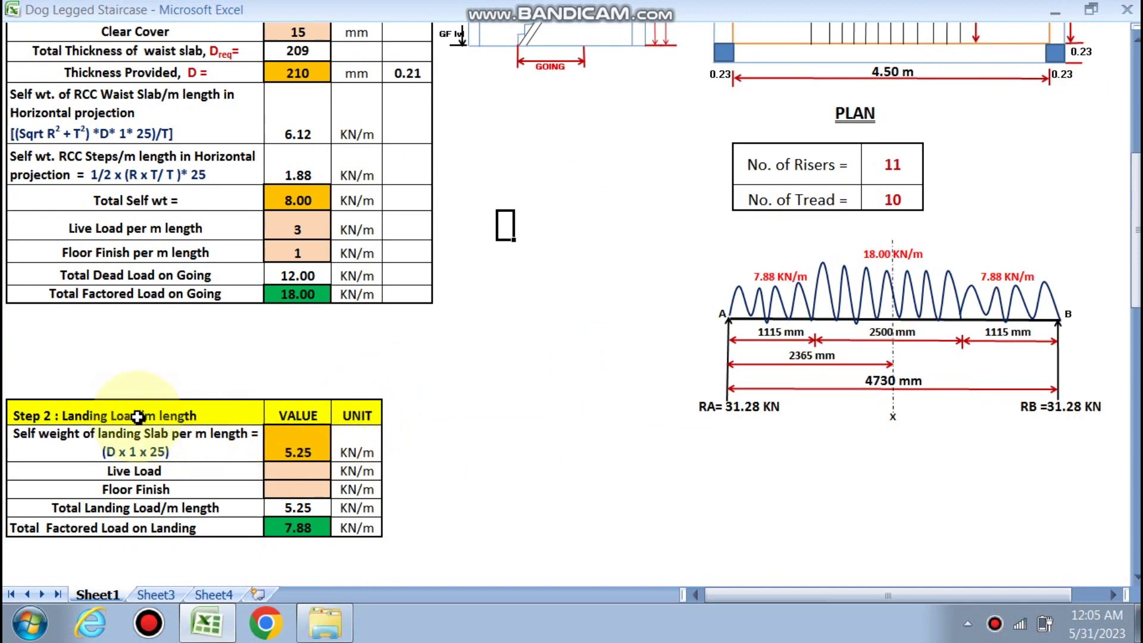
pyautogui.scroll(2, 789, 316)
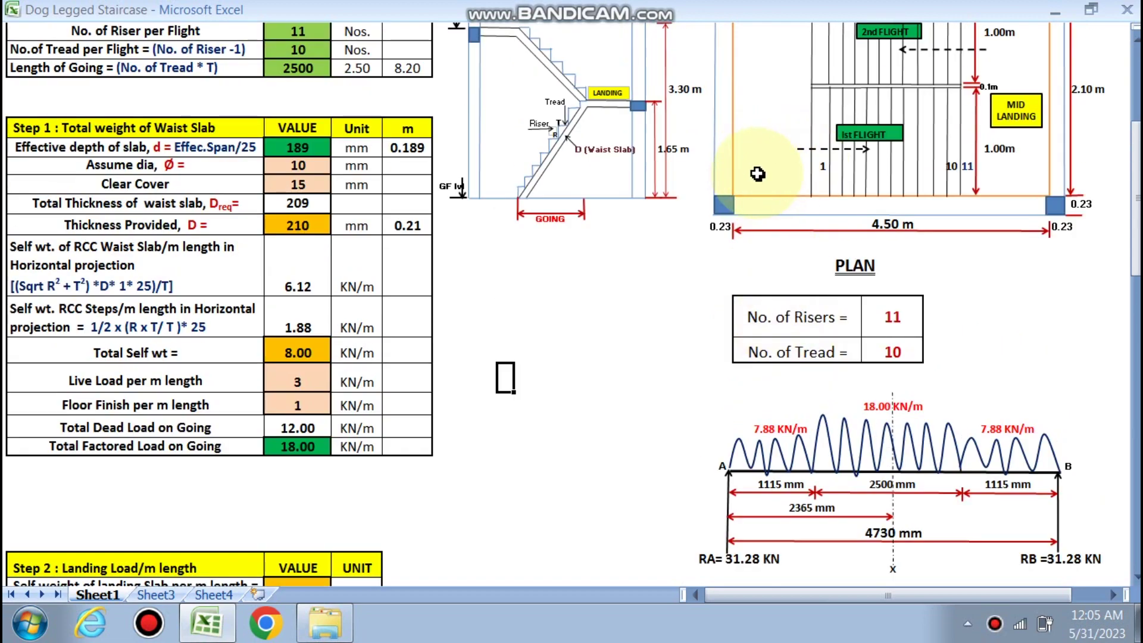
pyautogui.scroll(-2, 663, 248)
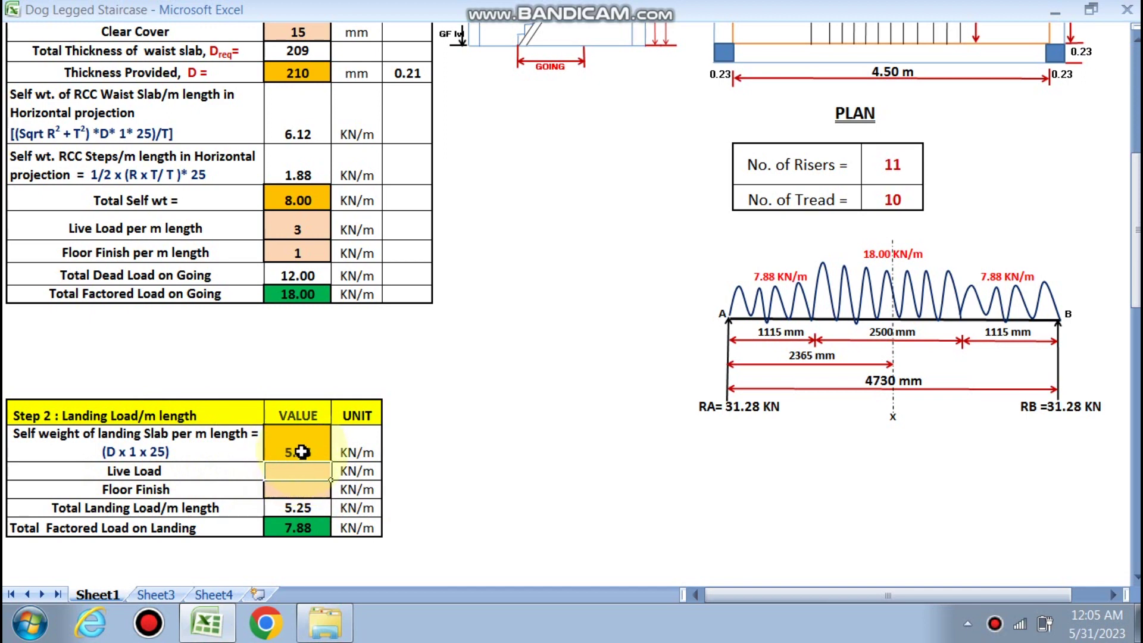
pyautogui.write('3')
pyautogui.click(306, 490)
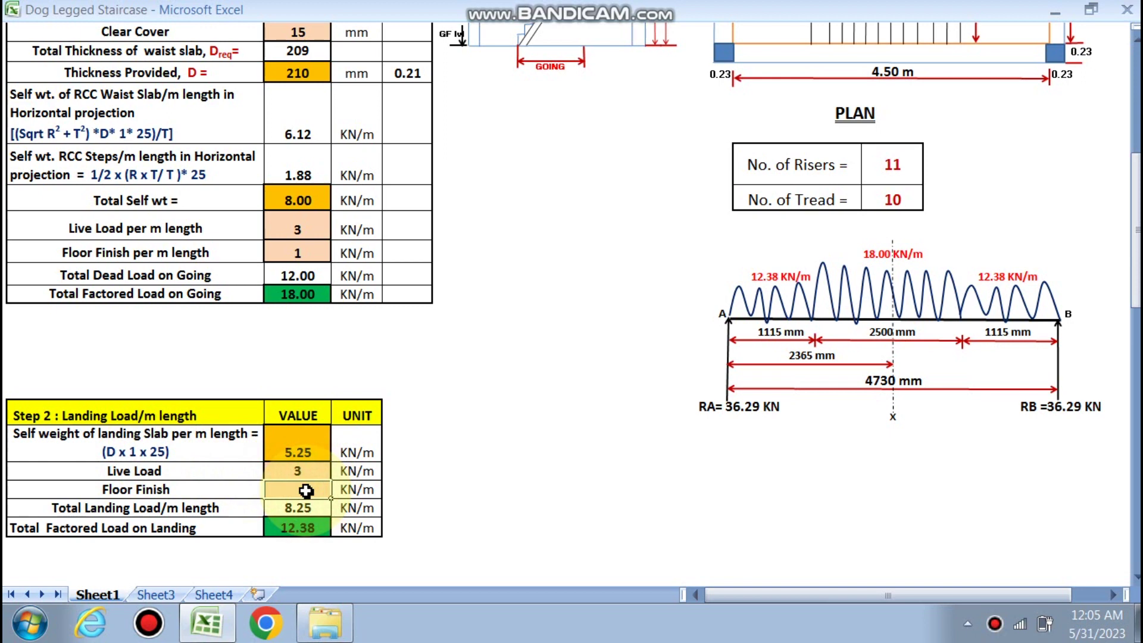
pyautogui.click(521, 417)
pyautogui.scroll(-2, 318, 472)
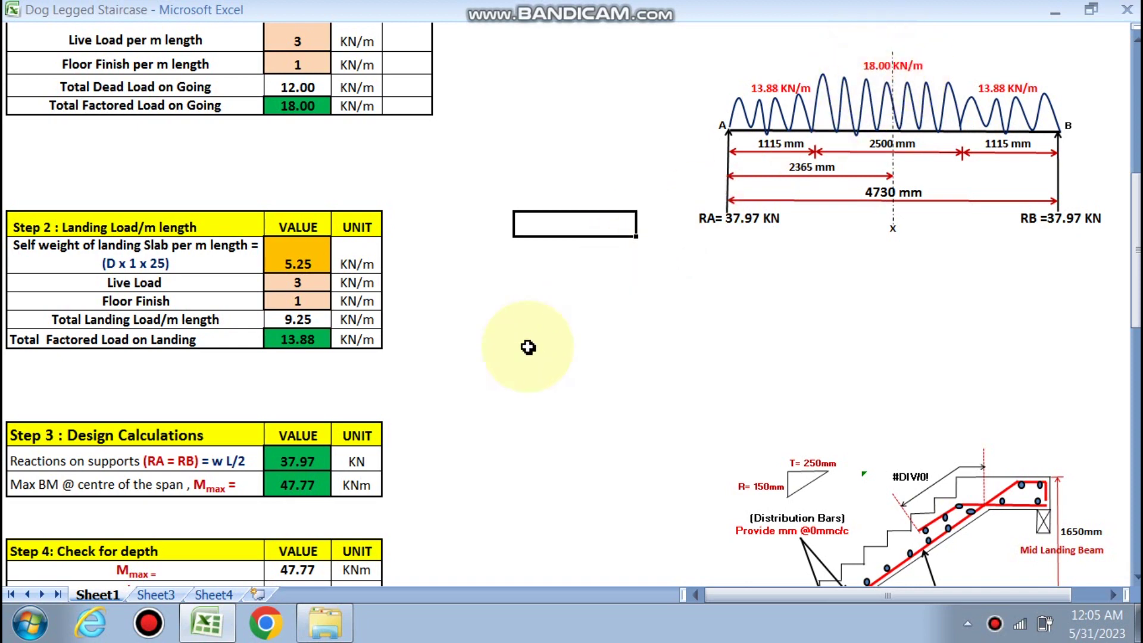
pyautogui.scroll(-1, 322, 411)
pyautogui.scroll(1, 214, 396)
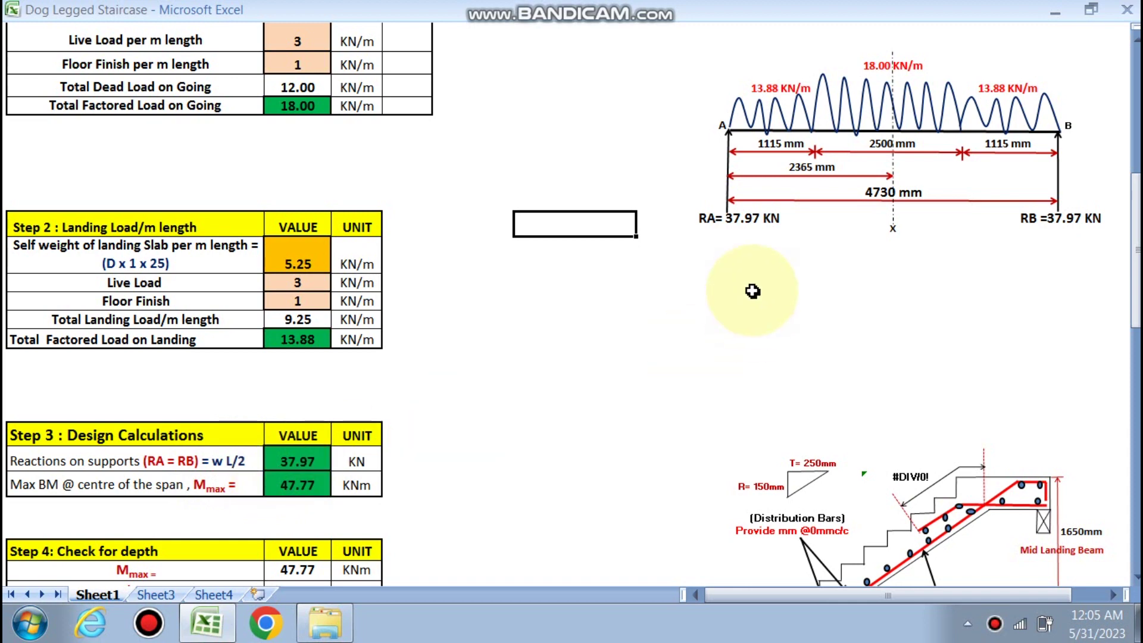
pyautogui.doubleClick(297, 462)
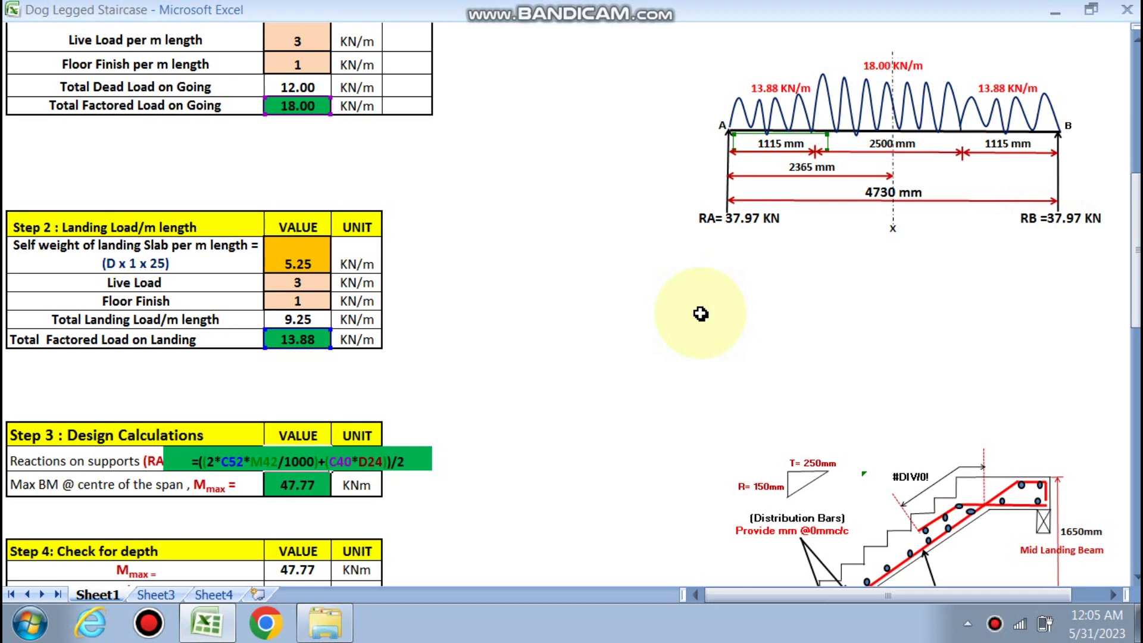
pyautogui.press('Escape')
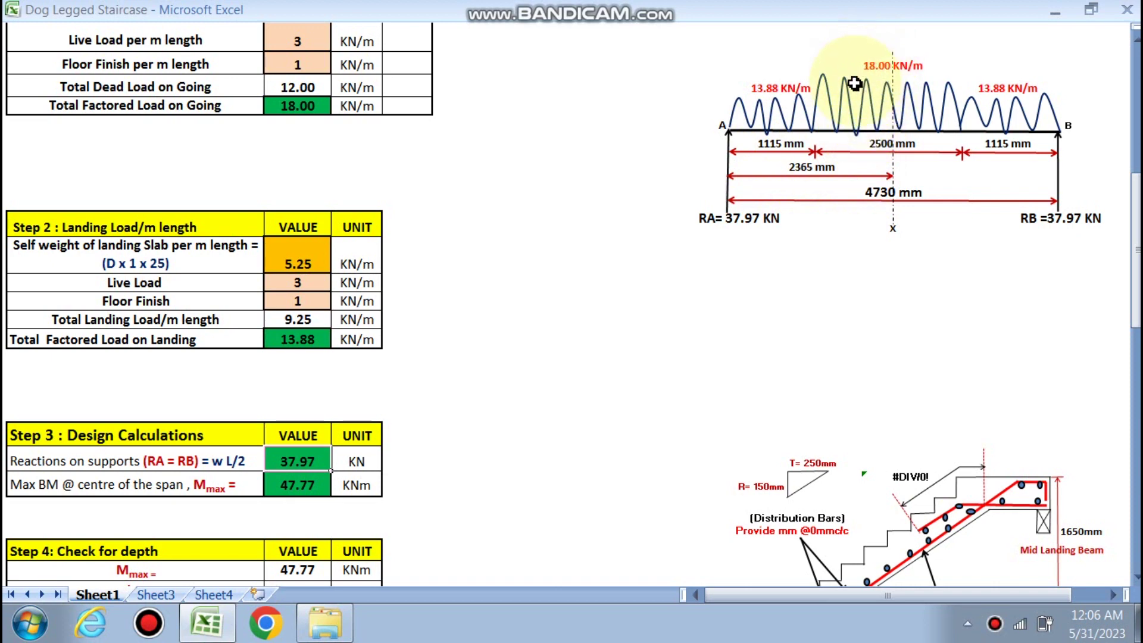
pyautogui.doubleClick(296, 484)
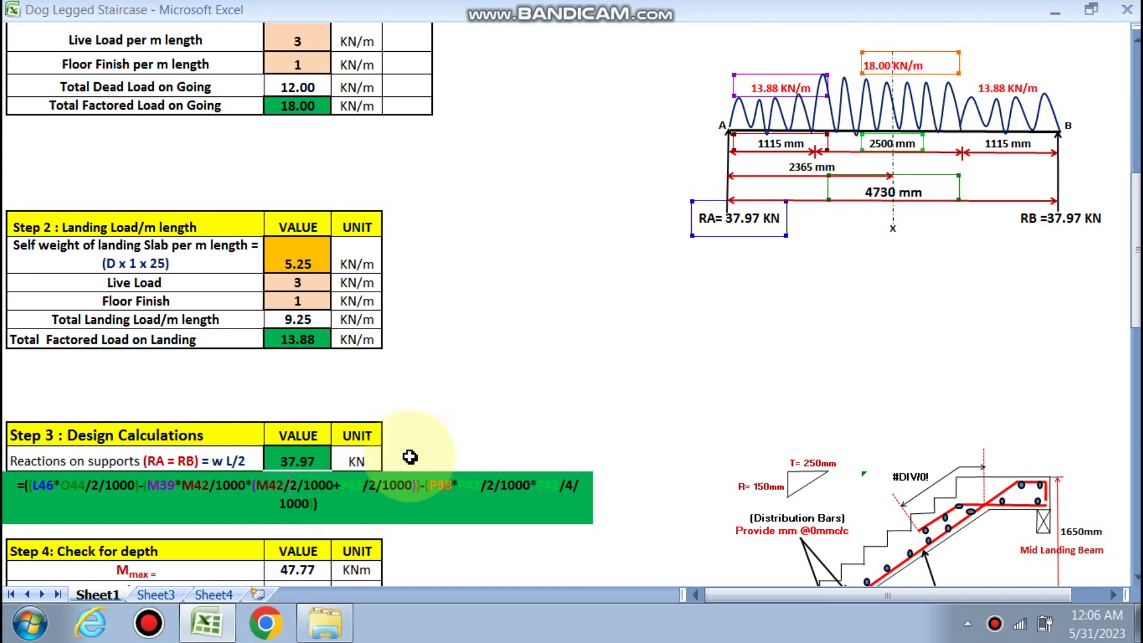
pyautogui.press('Escape')
pyautogui.scroll(-2, 322, 393)
pyautogui.scroll(2, 298, 429)
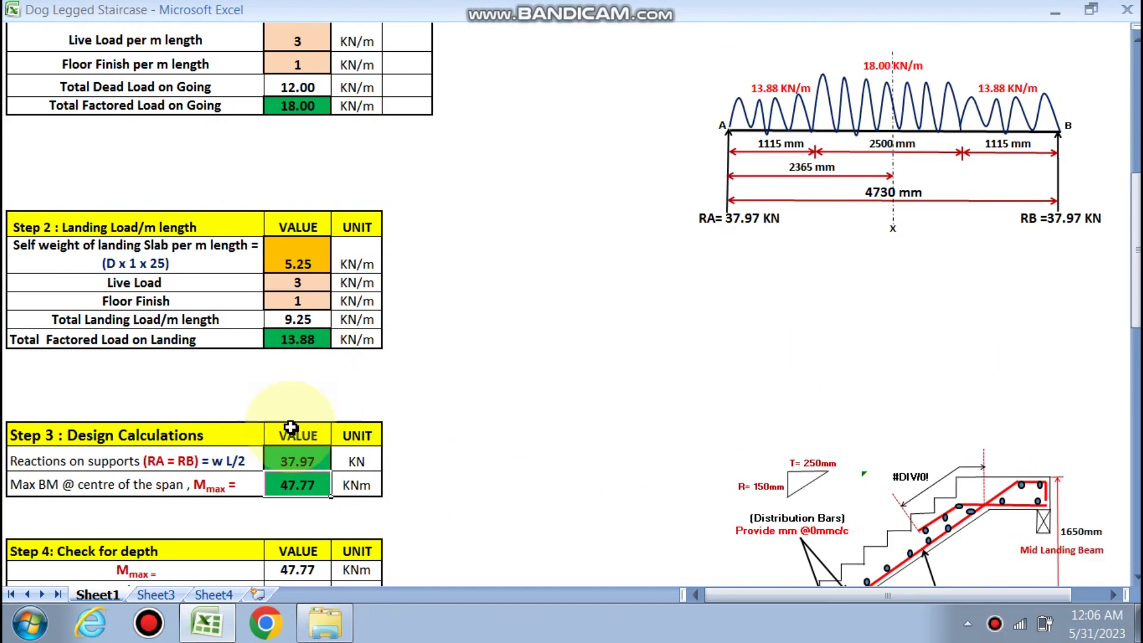
pyautogui.scroll(-2, 478, 418)
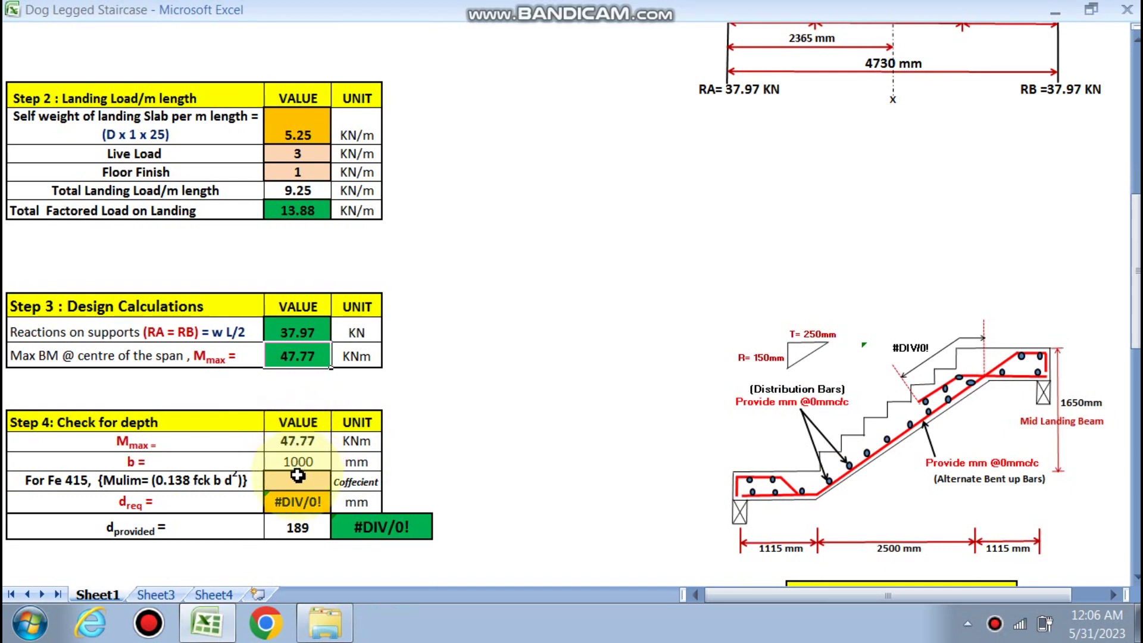
# Step: Pick 0.138 as the Fe 415 coefficient so 132 mm required depth passes against 189
pyautogui.click(323, 481)
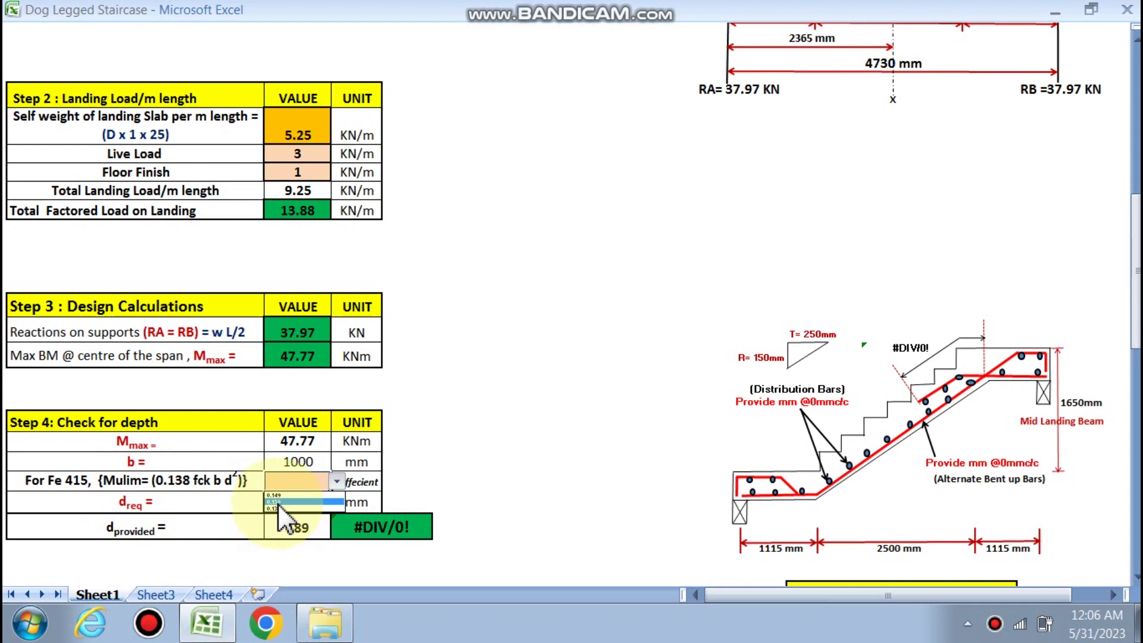
pyautogui.click(277, 503)
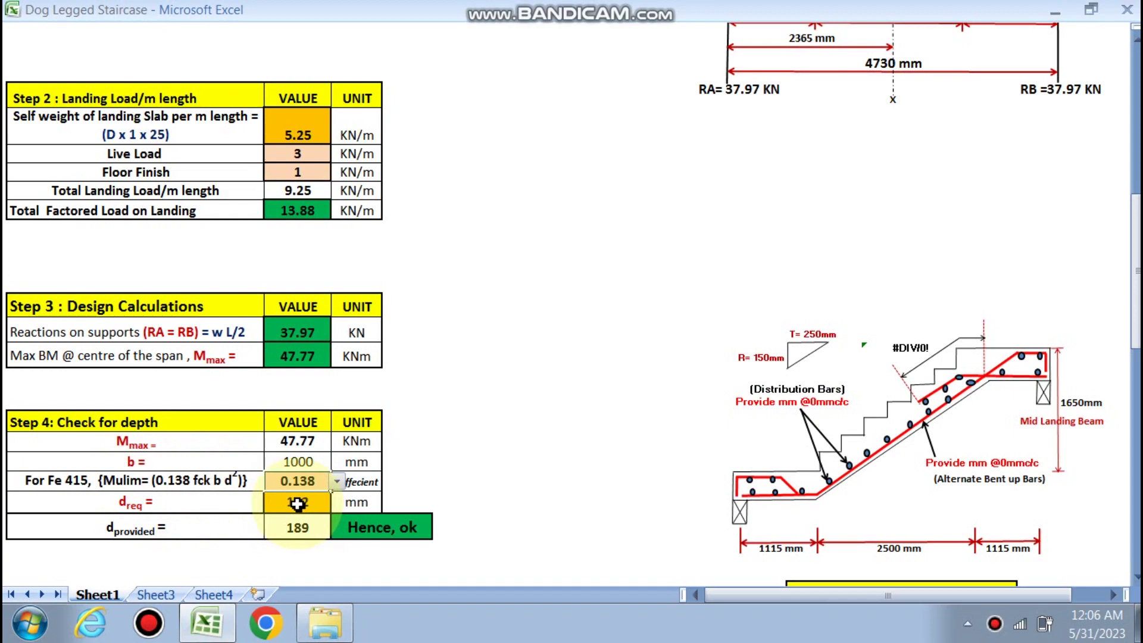
pyautogui.scroll(10, 298, 532)
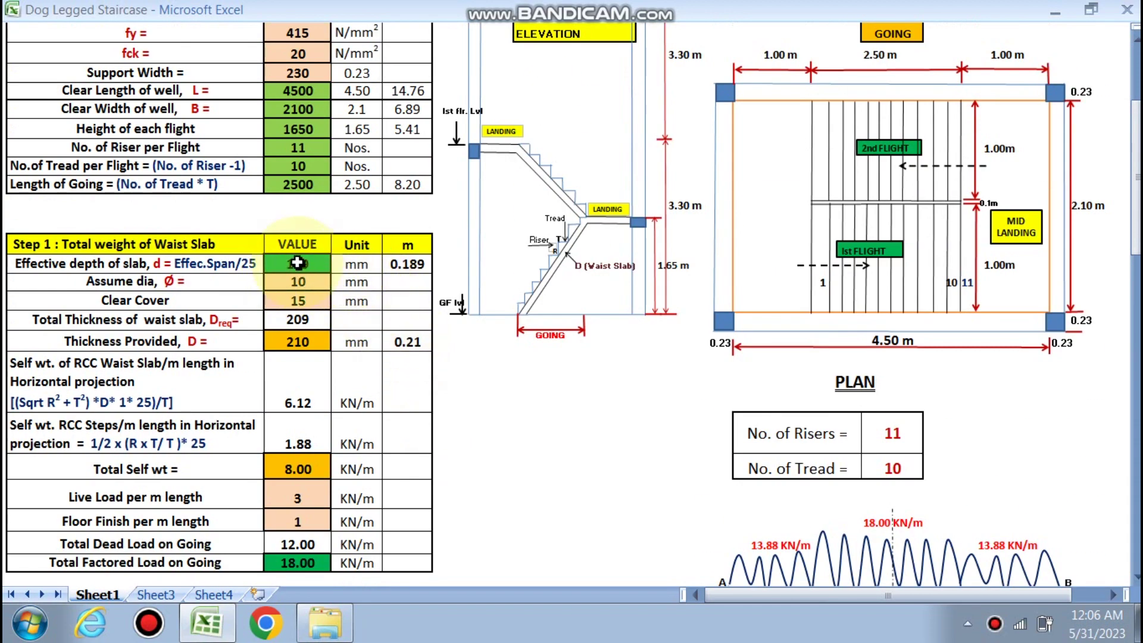
pyautogui.scroll(-11, 508, 327)
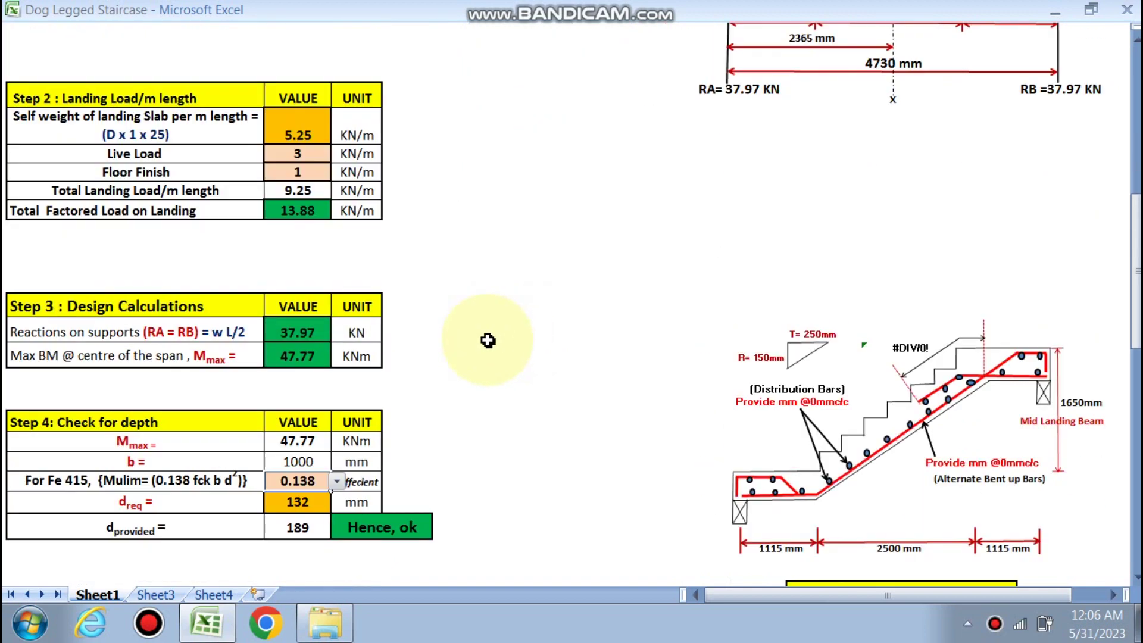
pyautogui.scroll(-2, 500, 333)
pyautogui.click(518, 325)
pyautogui.scroll(-3, 417, 328)
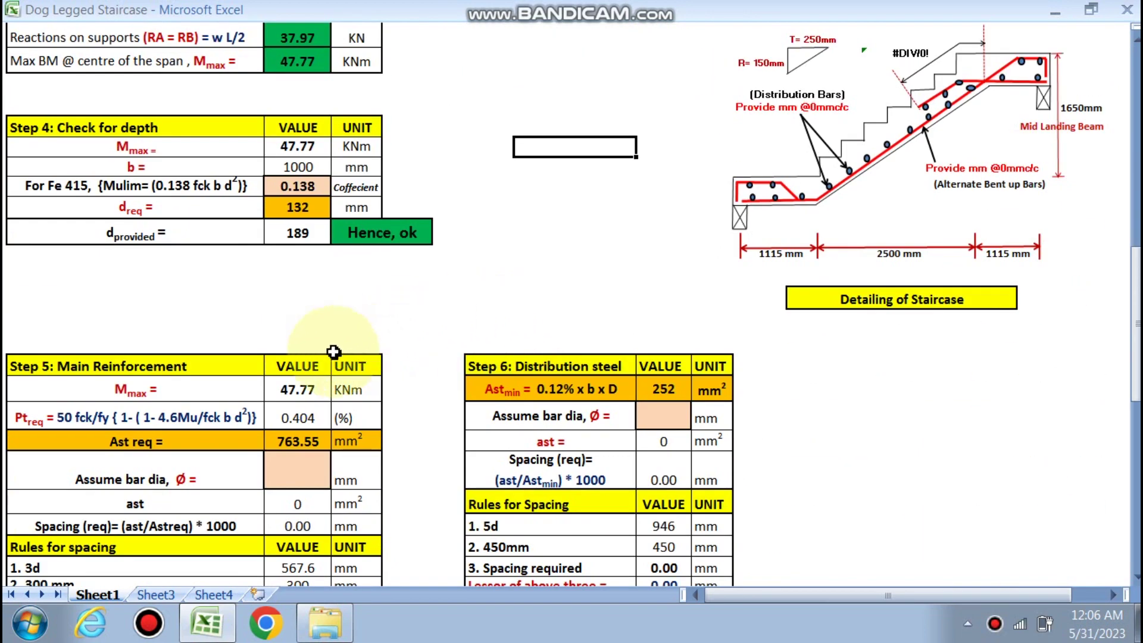
# Step: Choose 10 mm main bars, giving 10 mm @ 100 mm c/c with 785 mm² provided
pyautogui.scroll(-2, 191, 384)
pyautogui.scroll(2, 382, 323)
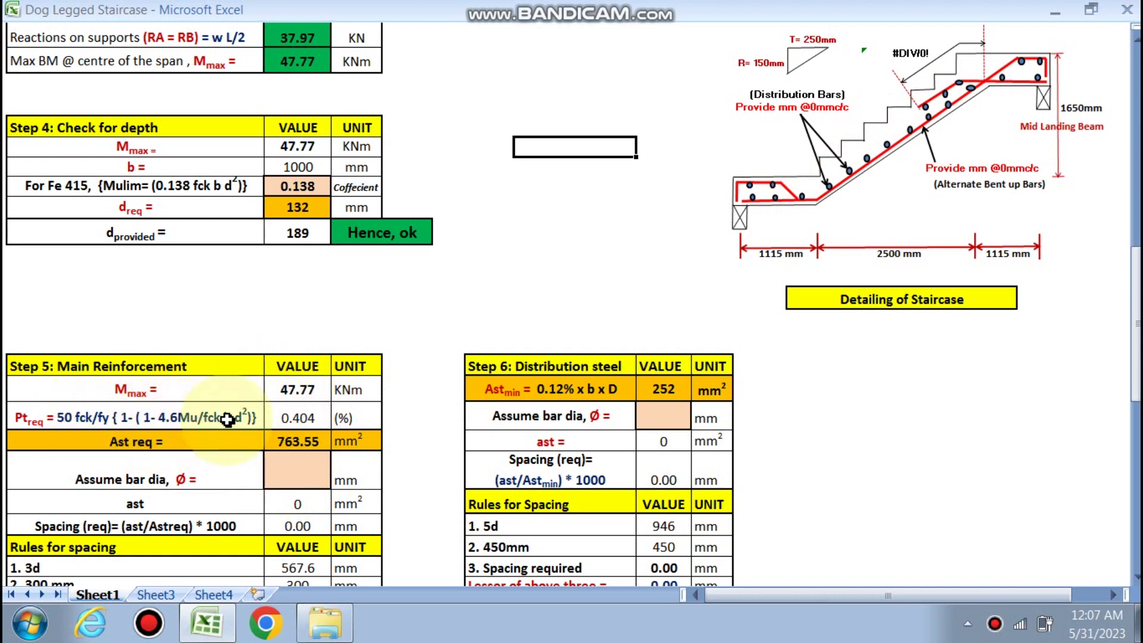
pyautogui.click(305, 467)
pyautogui.click(336, 480)
pyautogui.click(290, 500)
pyautogui.scroll(-2, 298, 482)
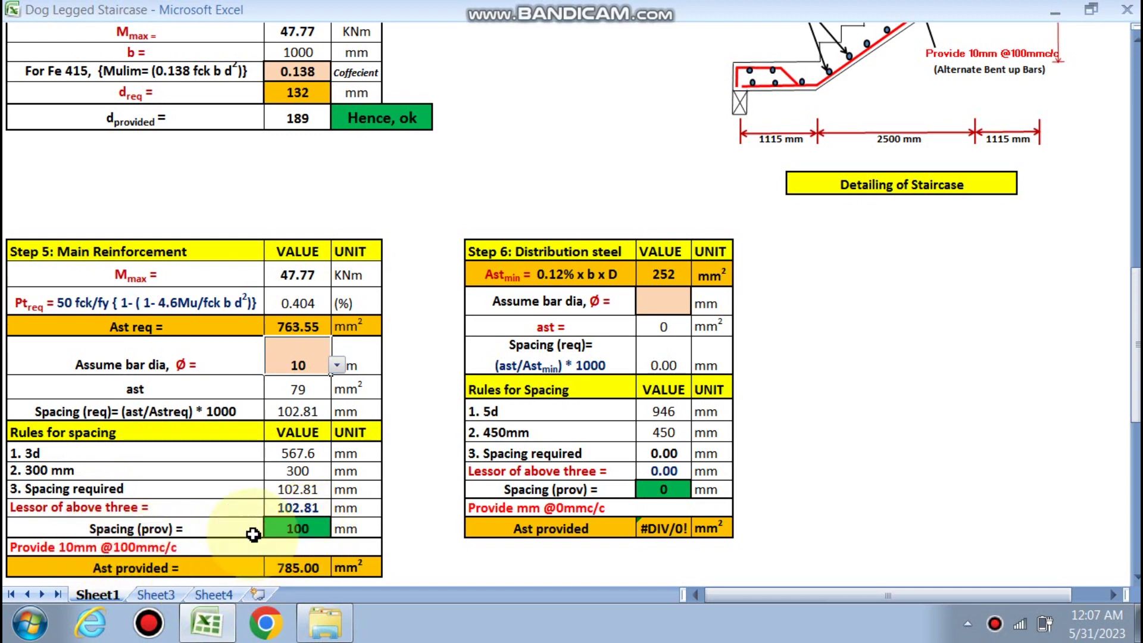
pyautogui.scroll(2, 907, 338)
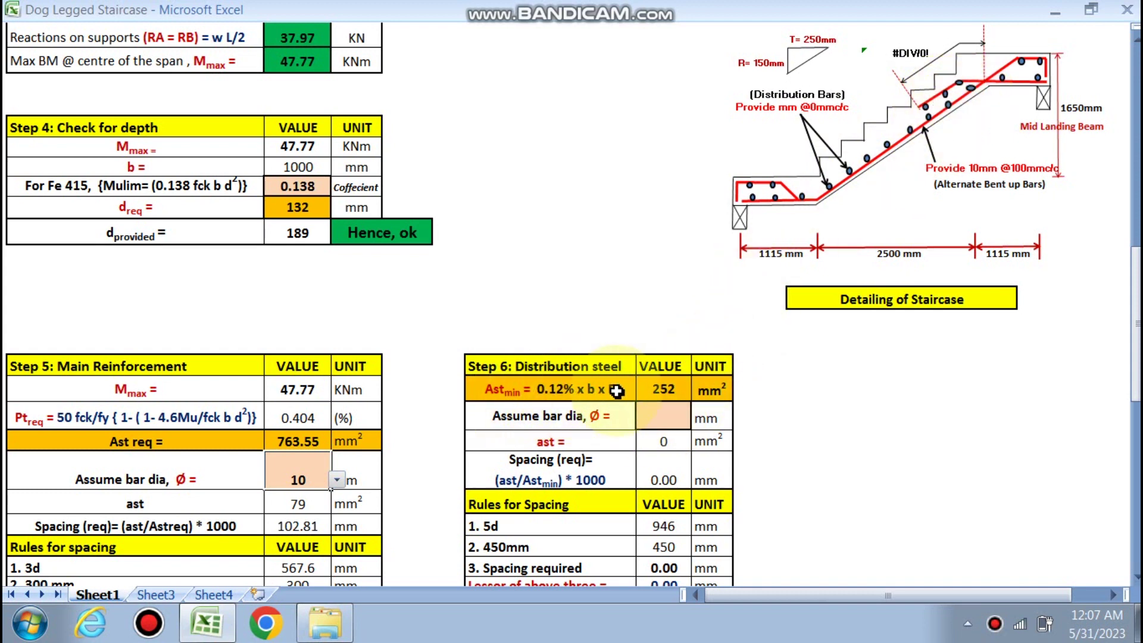
# Step: Choose 8 mm distribution bars, giving 190 mm spacing and 264.42 mm² provided
pyautogui.click(663, 416)
pyautogui.click(697, 420)
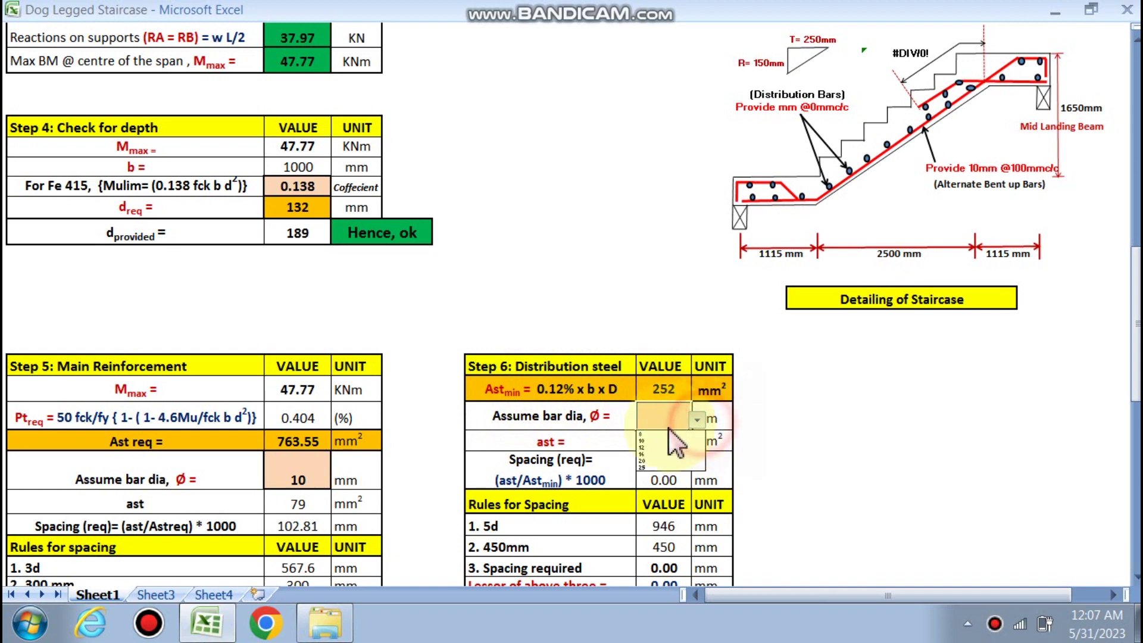
pyautogui.click(664, 441)
pyautogui.click(795, 427)
pyautogui.scroll(-2, 795, 427)
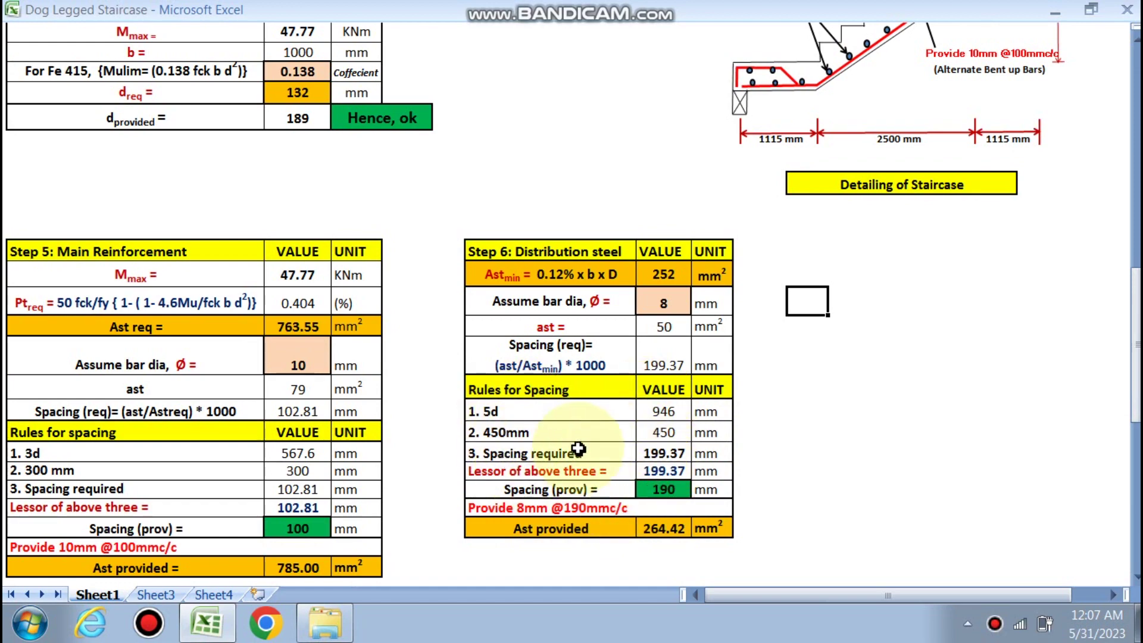
pyautogui.scroll(-3, 345, 376)
pyautogui.scroll(-2, 347, 377)
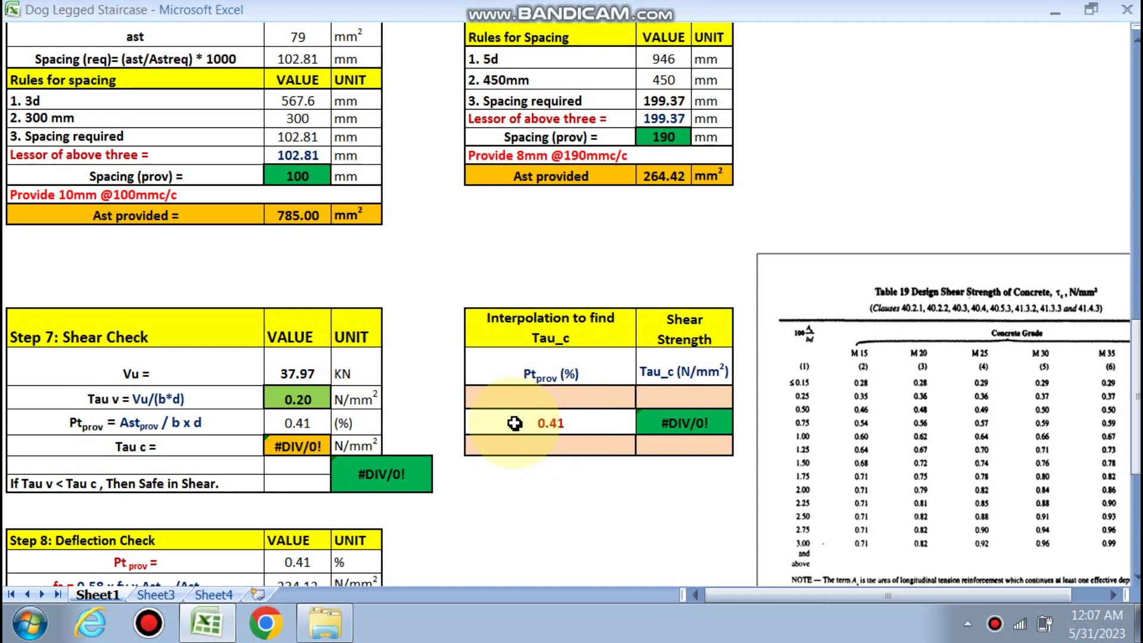
pyautogui.click(539, 397)
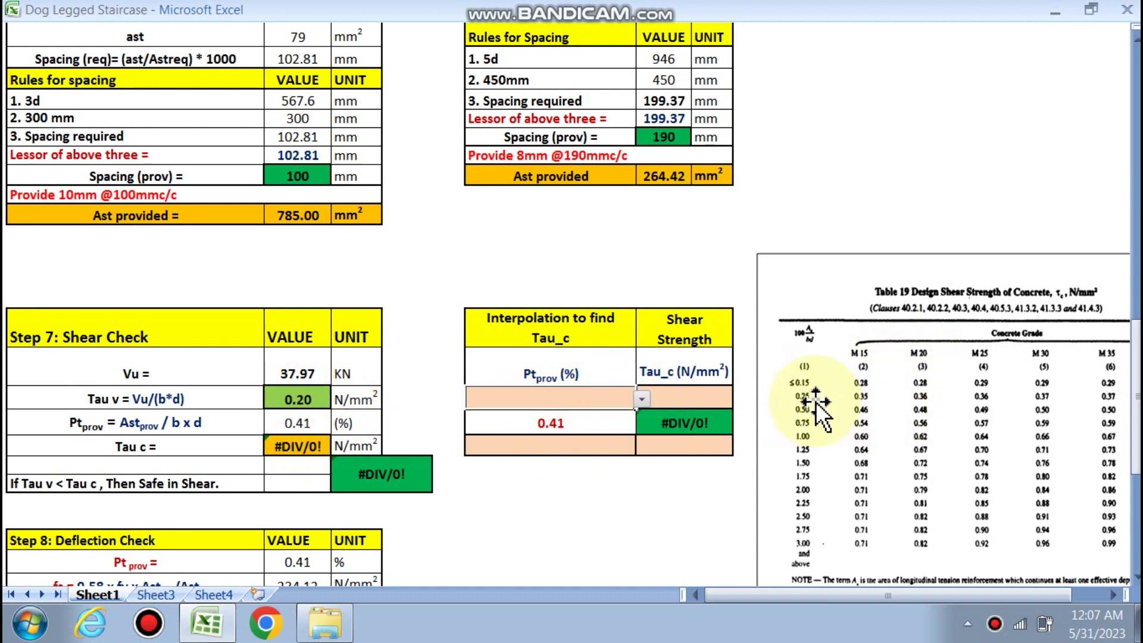
# Step: Pick Pt bounds of 0.25 and 0.5 in the interpolation table
pyautogui.click(643, 400)
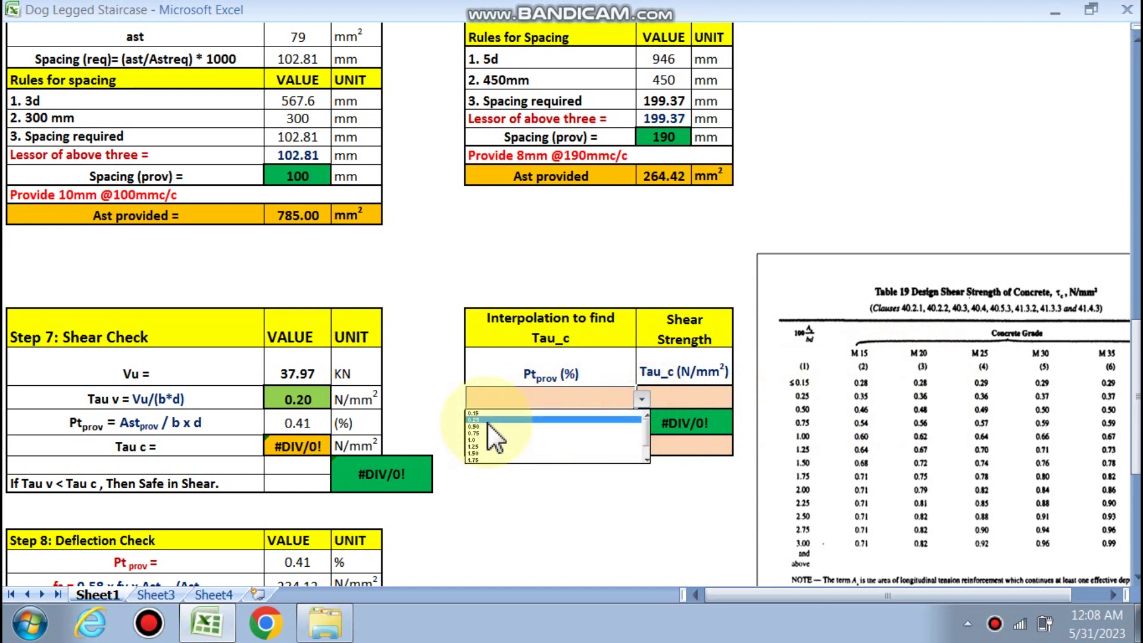
pyautogui.click(488, 424)
pyautogui.click(588, 443)
pyautogui.click(642, 446)
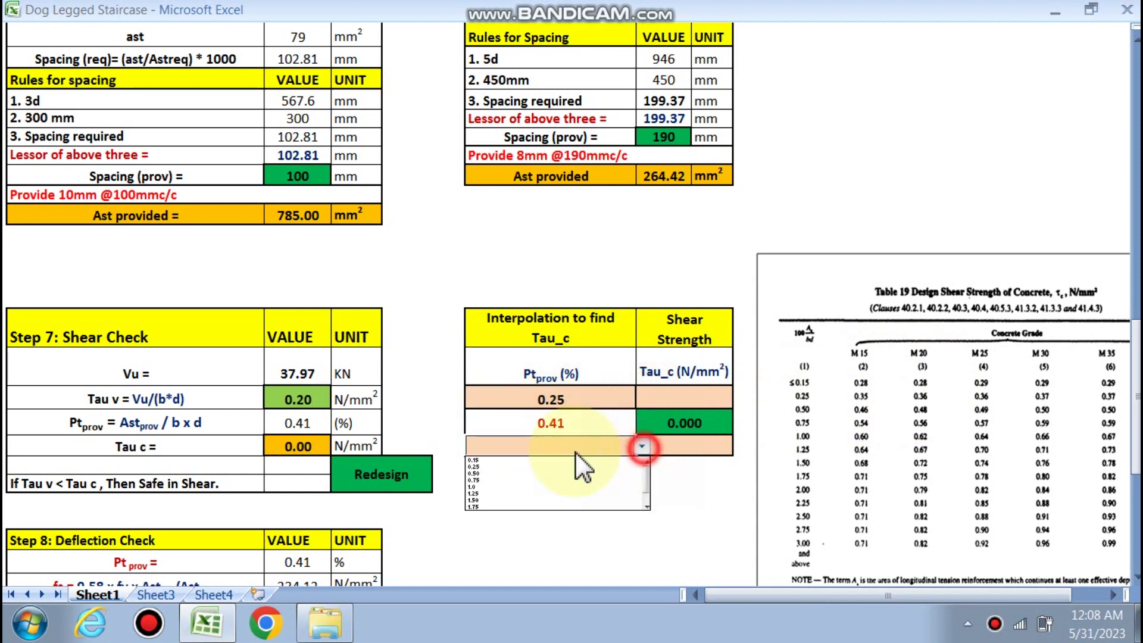
pyautogui.click(498, 479)
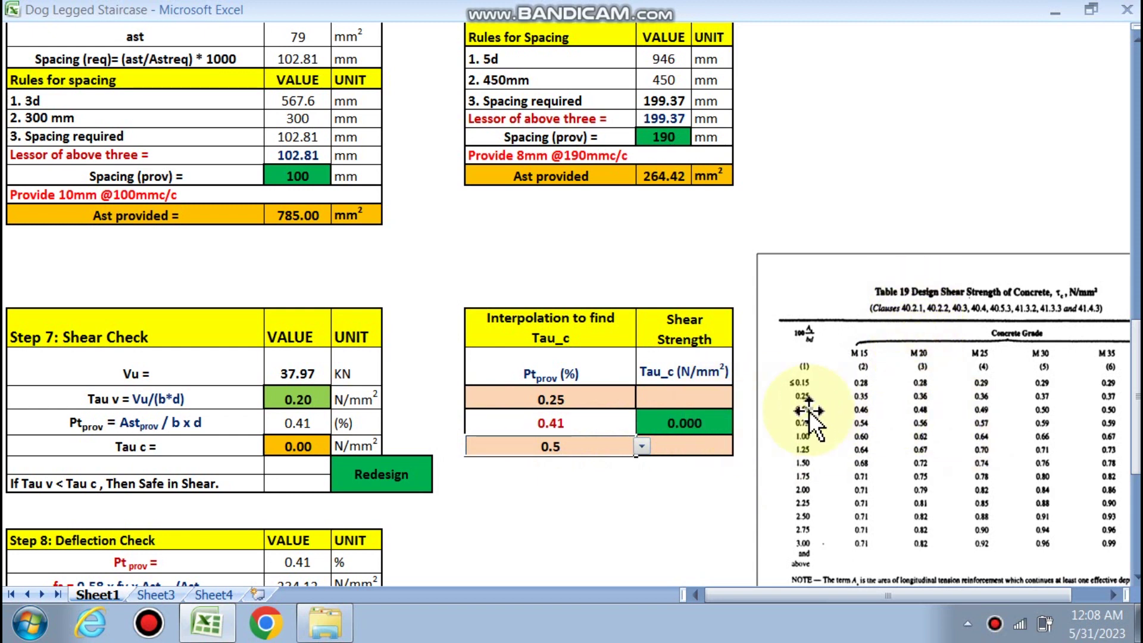
# Step: Enter Tau_c values 0.36 and 0.48, interpolating 0.44 so shear reads Safe
pyautogui.click(673, 399)
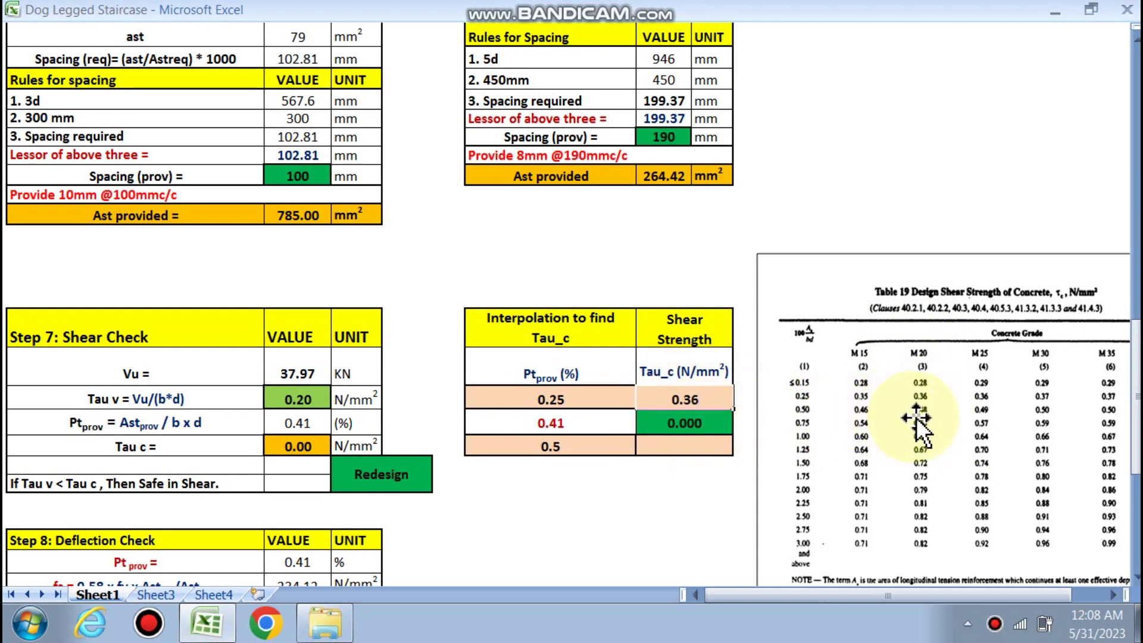
pyautogui.click(707, 451)
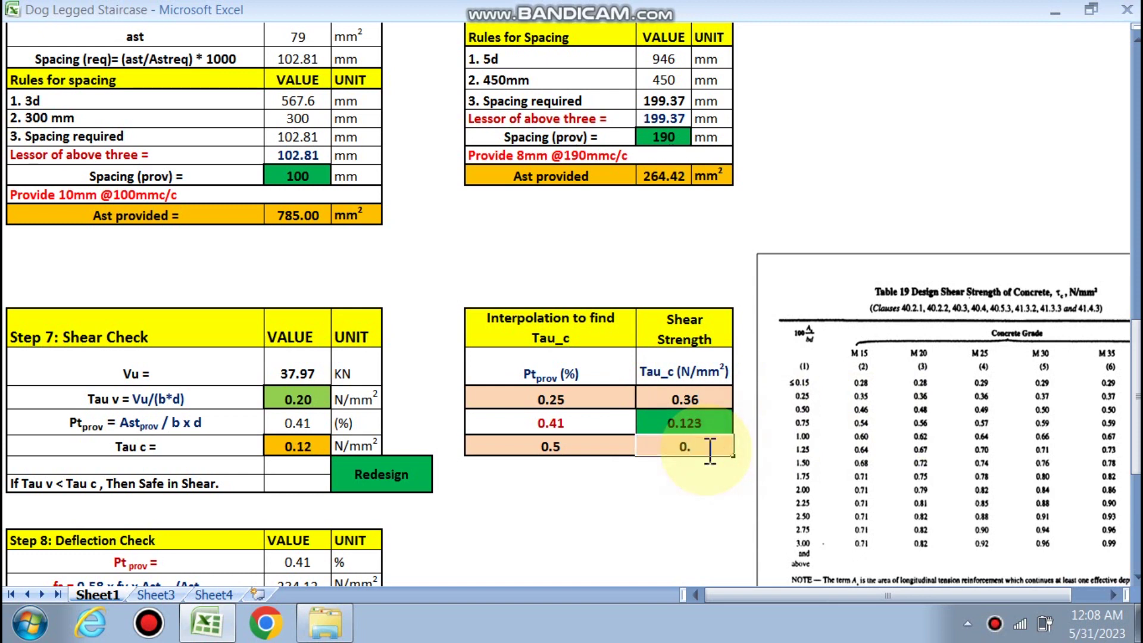
pyautogui.write('0.48')
pyautogui.click(664, 540)
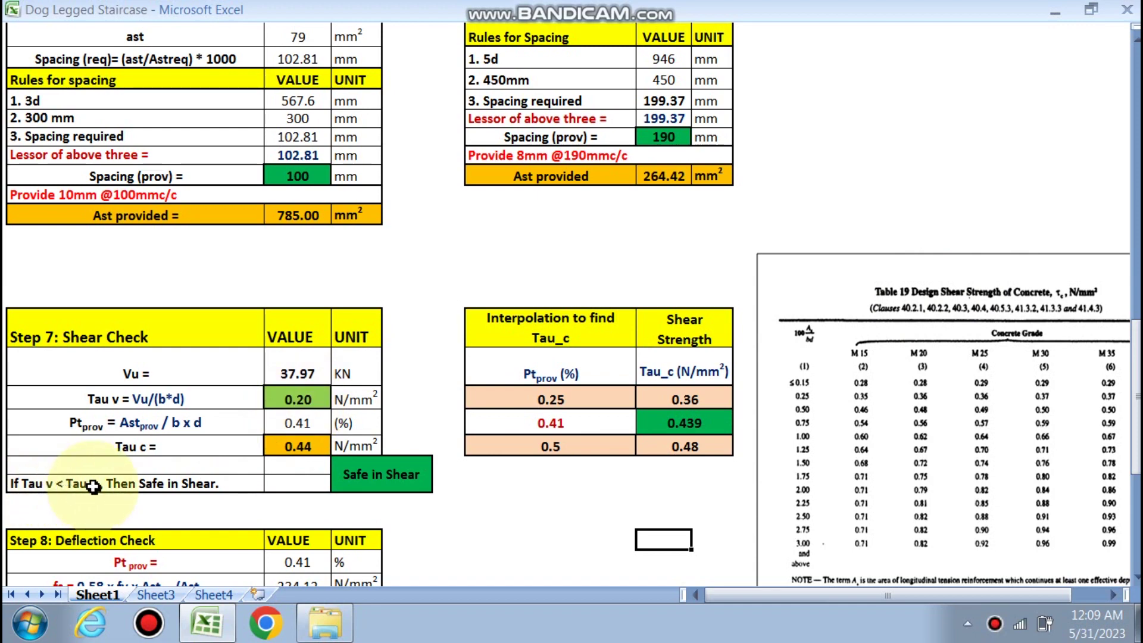
pyautogui.click(539, 494)
pyautogui.scroll(-2, 539, 494)
# Step: Enter a modification factor of 1.3, making (L/d)max 26 so deflection reads OK
pyautogui.scroll(-2, 322, 303)
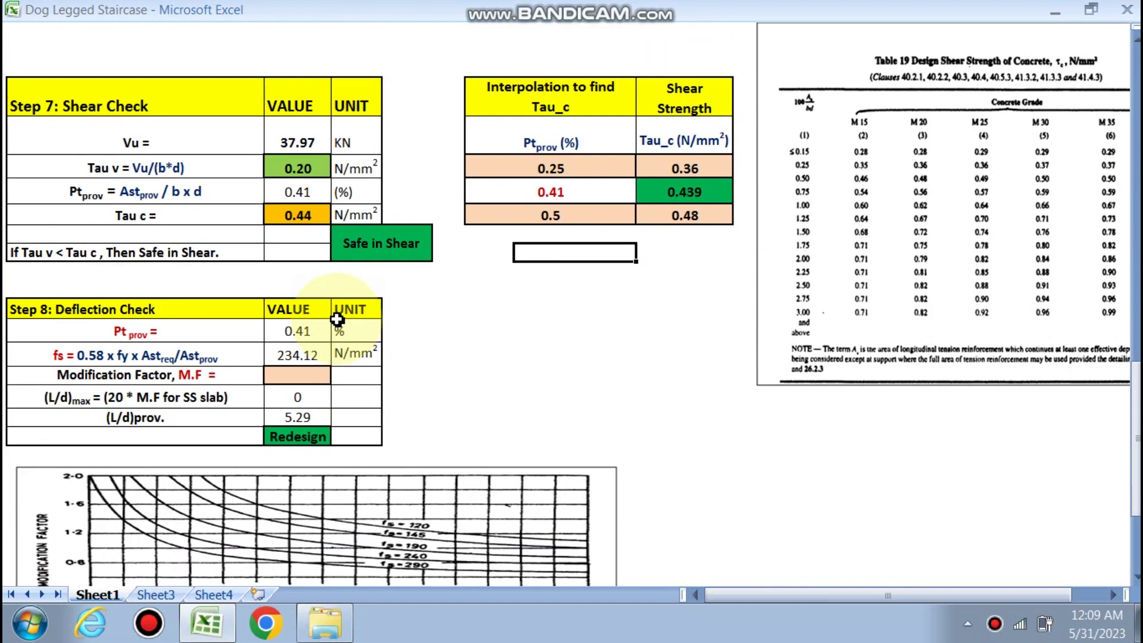
pyautogui.scroll(-1, 238, 333)
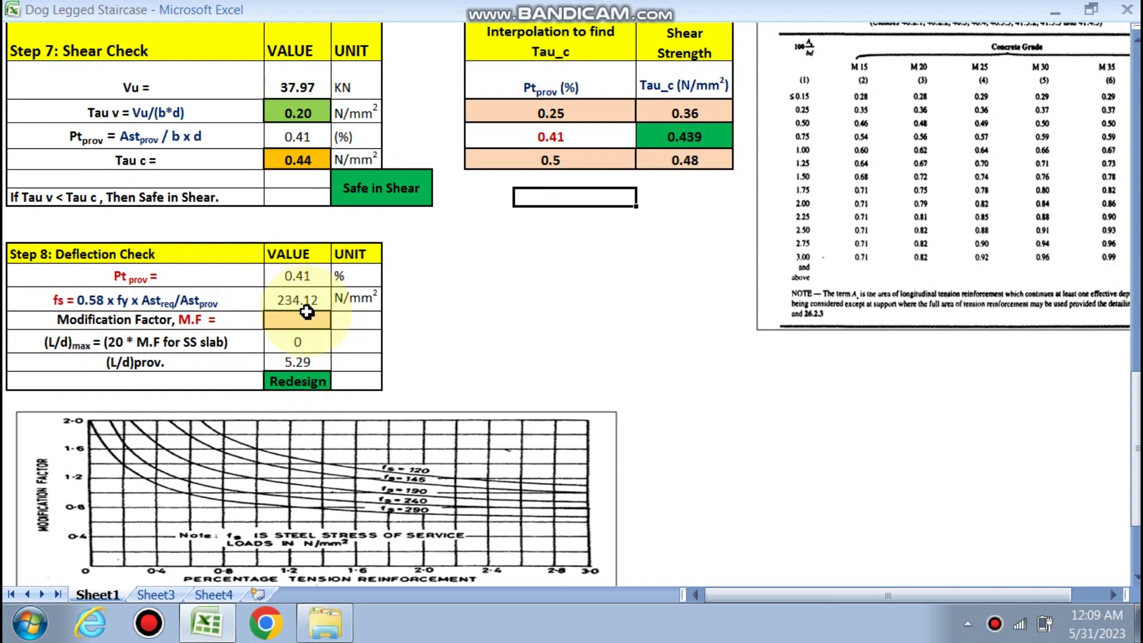
pyautogui.scroll(-2, 286, 357)
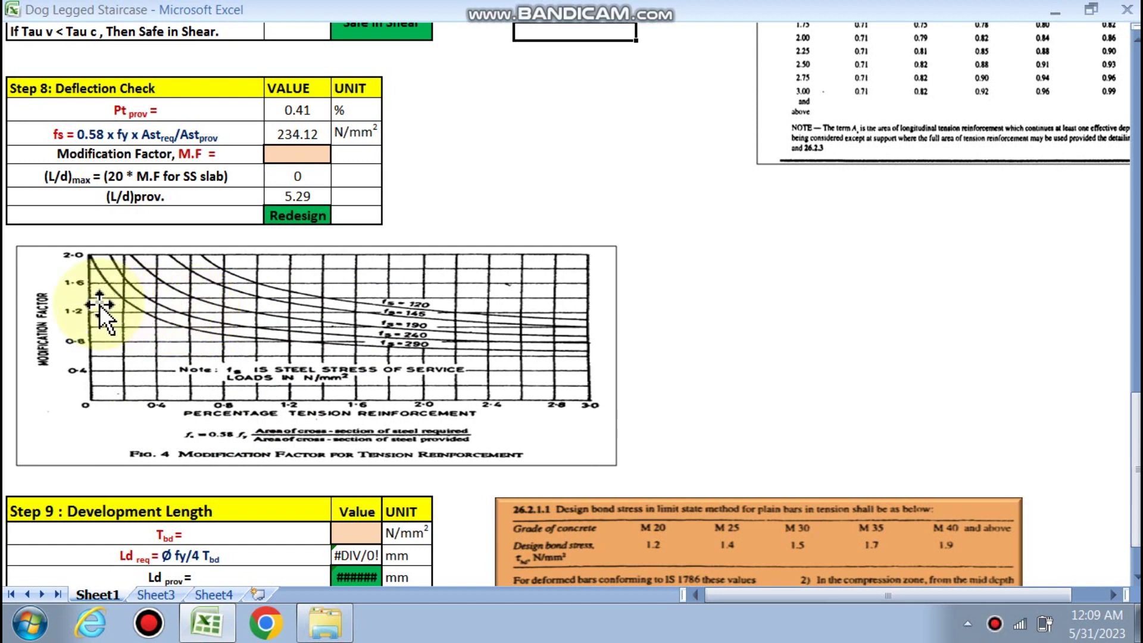
pyautogui.click(281, 155)
pyautogui.write('1')
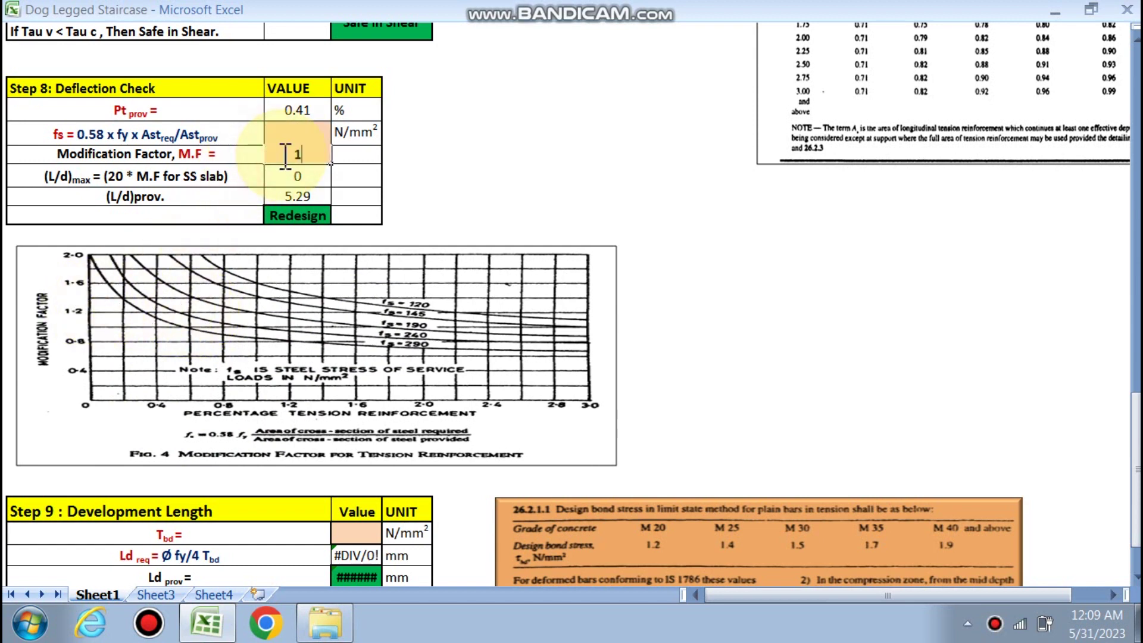
pyautogui.write('.3')
pyautogui.click(662, 87)
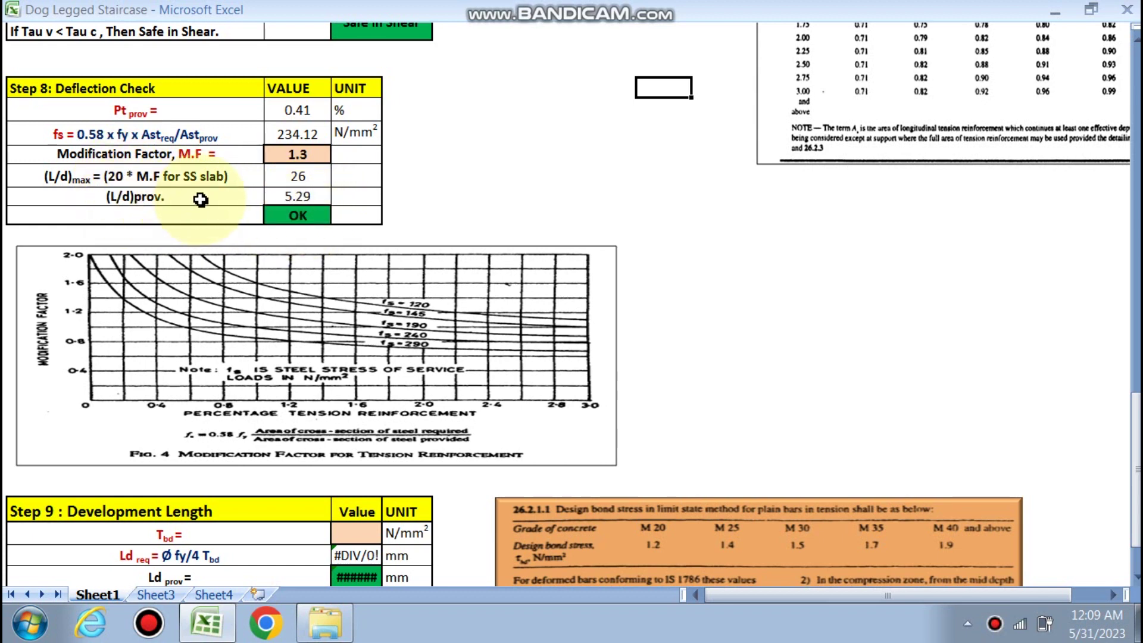
pyautogui.click(617, 220)
# Step: Choose 1.2 N/mm² as the design bond stress, giving 470 mm development length
pyautogui.scroll(-3, 564, 218)
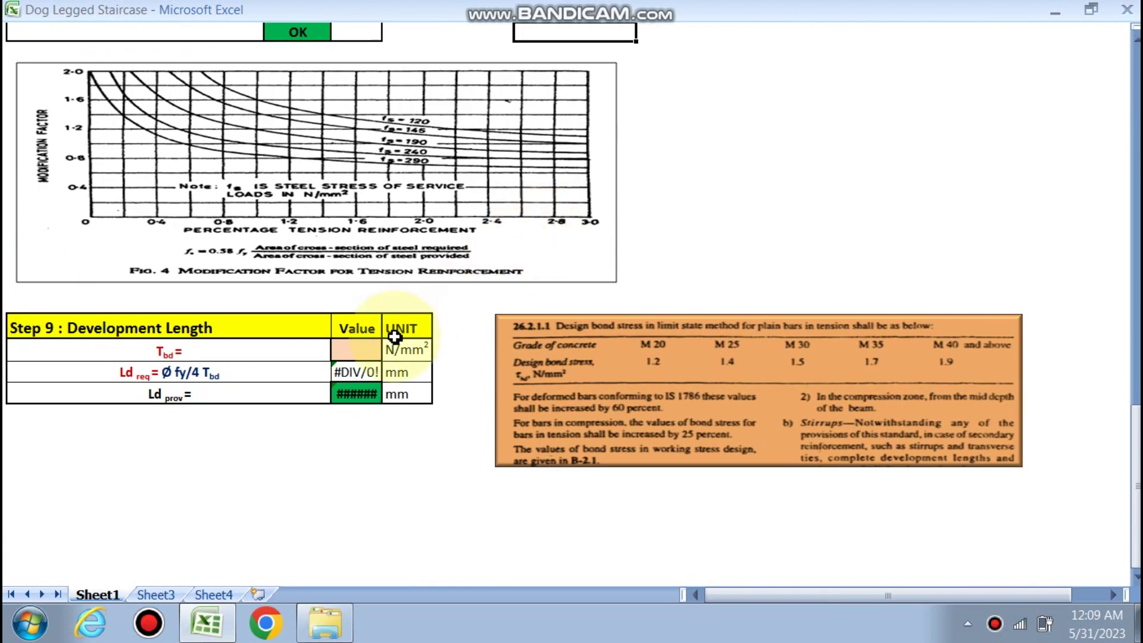
pyautogui.click(377, 356)
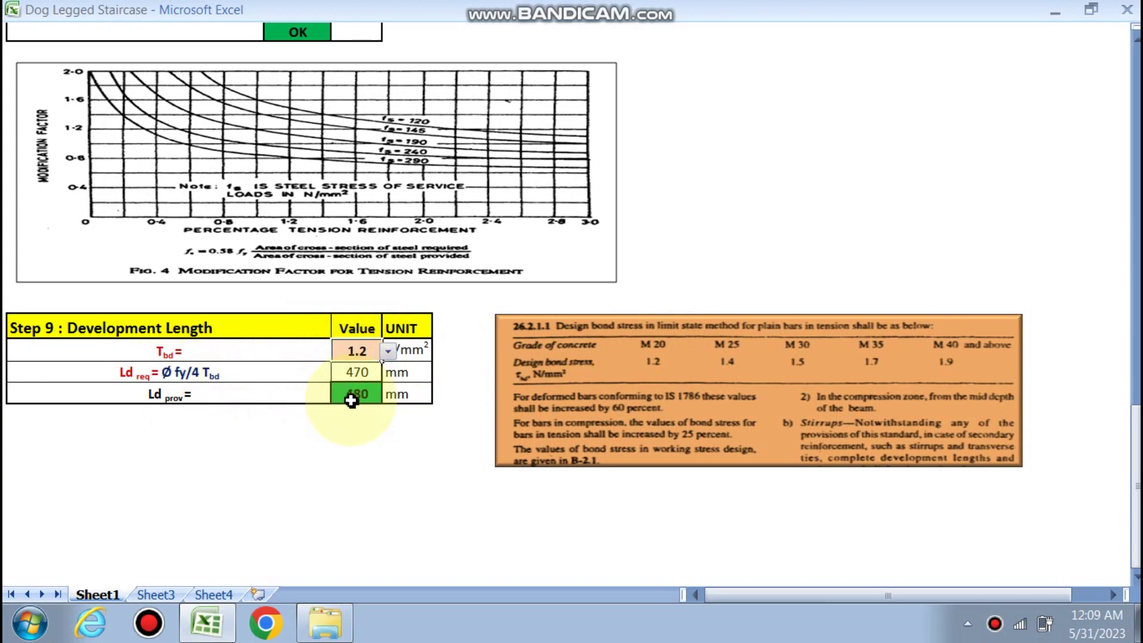
pyautogui.scroll(20, 871, 413)
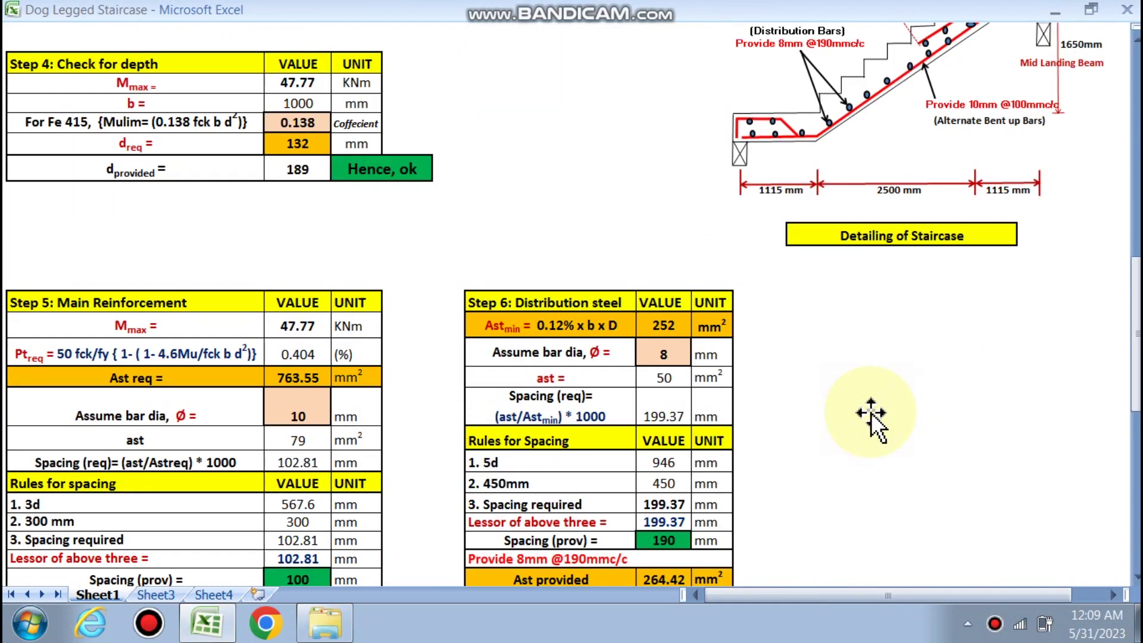
# Step: Scroll back up the sheet toward the input table
pyautogui.scroll(2, 871, 412)
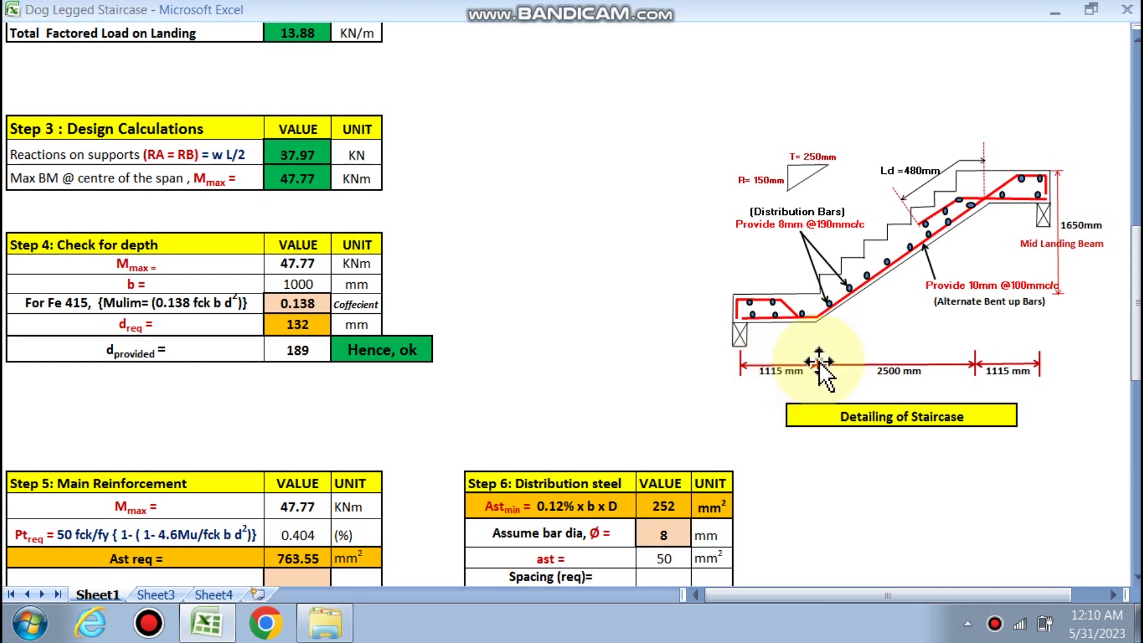
pyautogui.scroll(2, 819, 360)
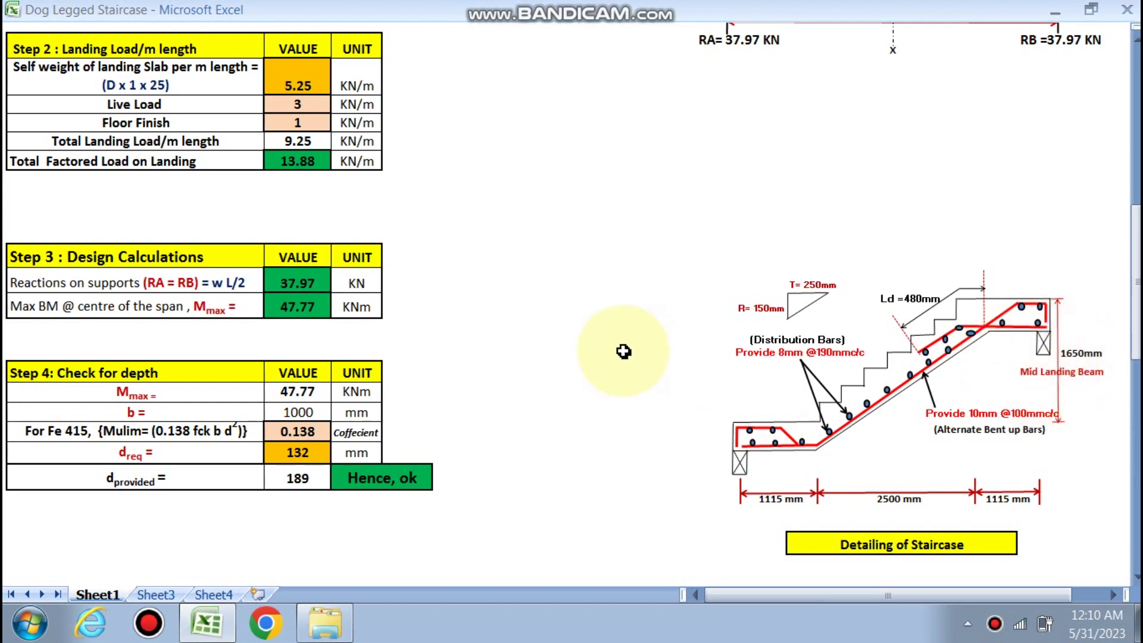
pyautogui.scroll(15, 592, 347)
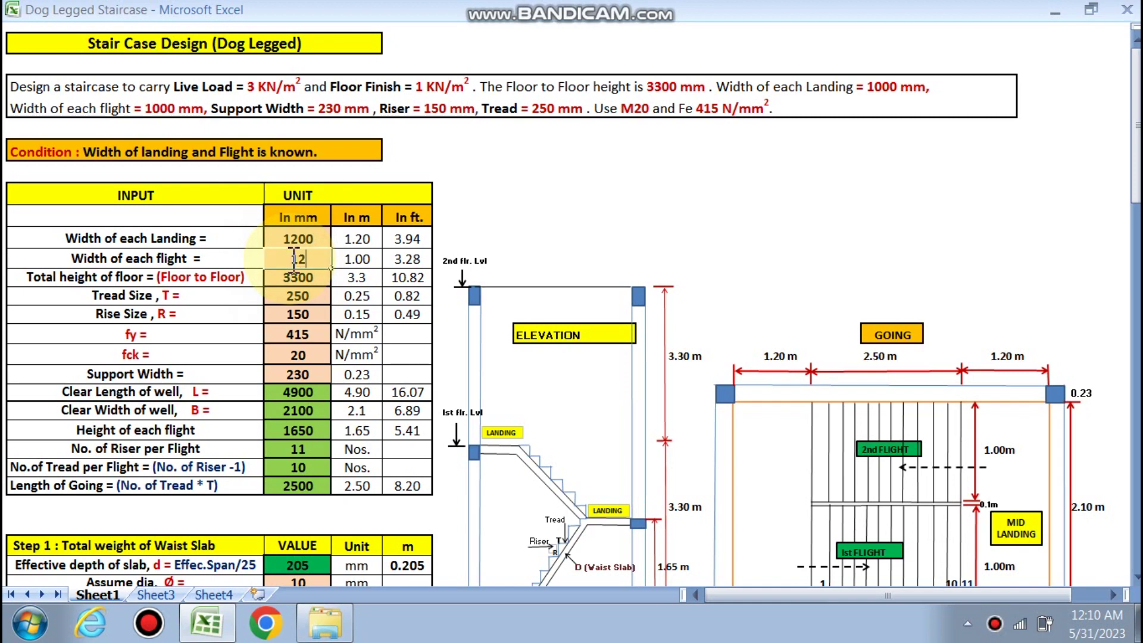
# Step: Confirm the 1200 mm flight width and scroll down to see the 2500 mm well and 18.87 kN/m load
pyautogui.click(374, 346)
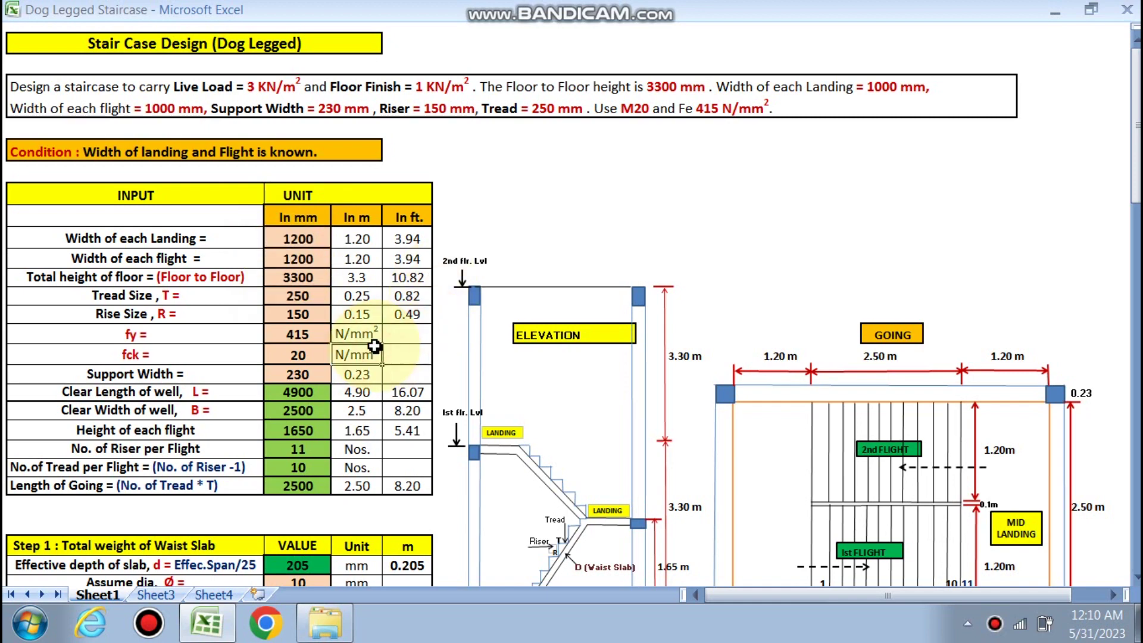
pyautogui.scroll(-3, 374, 346)
pyautogui.scroll(-1, 446, 365)
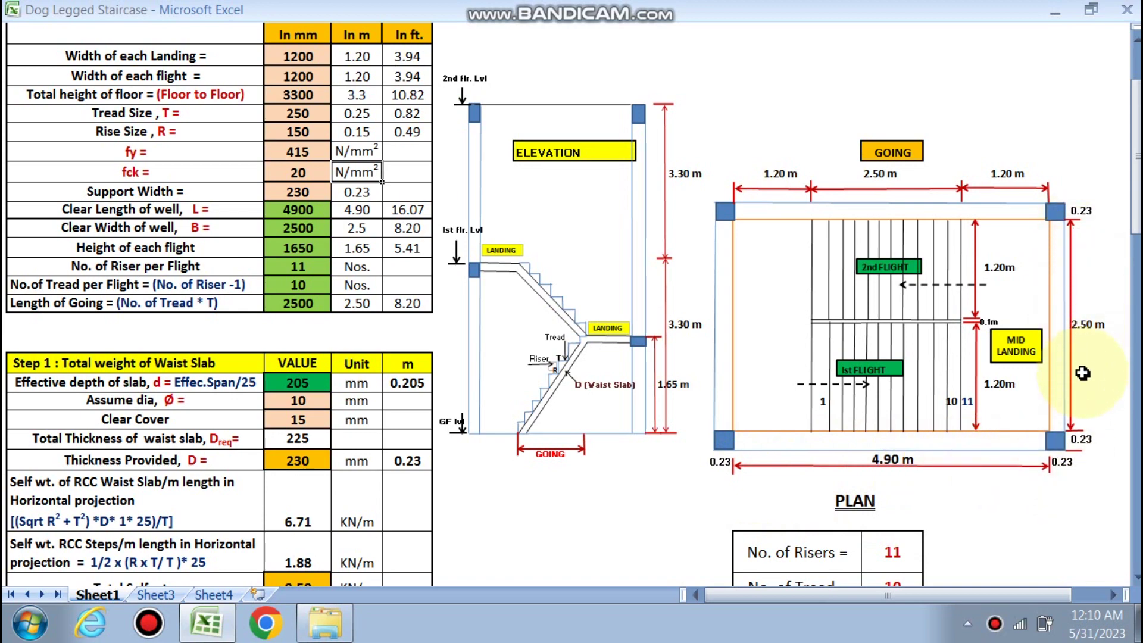
pyautogui.scroll(-2, 521, 298)
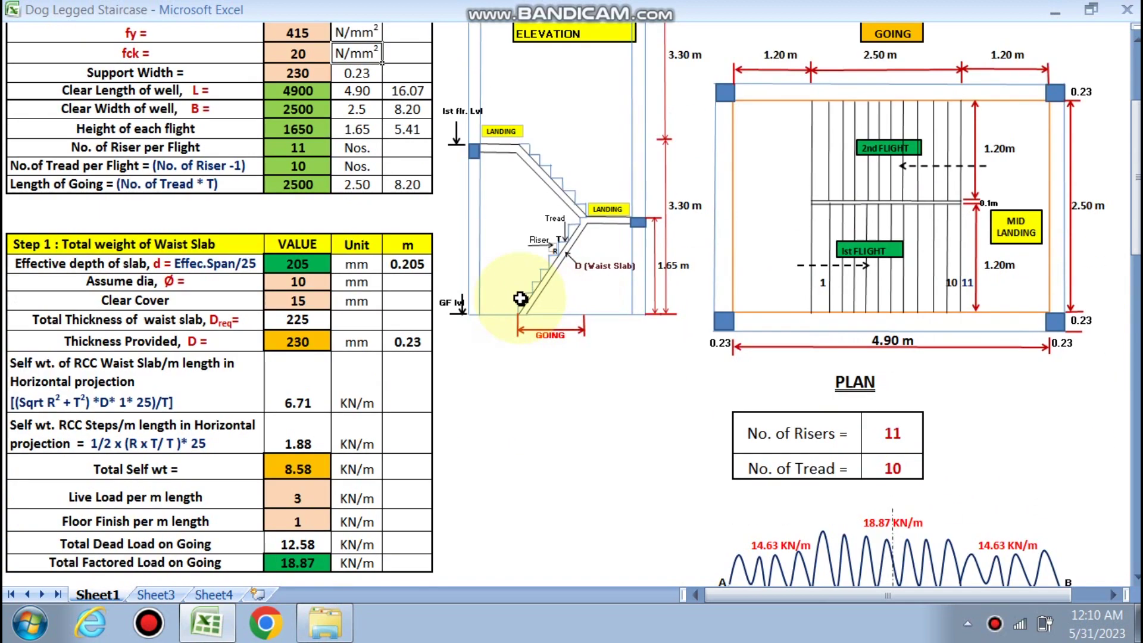
pyautogui.scroll(-1, 396, 307)
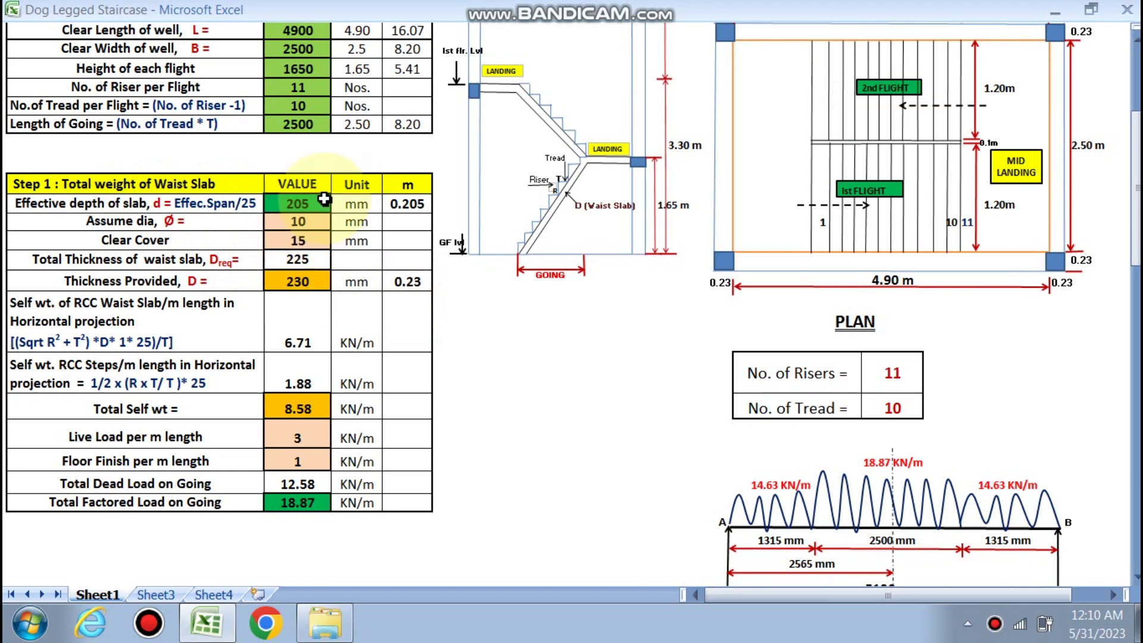
pyautogui.scroll(-1, 306, 298)
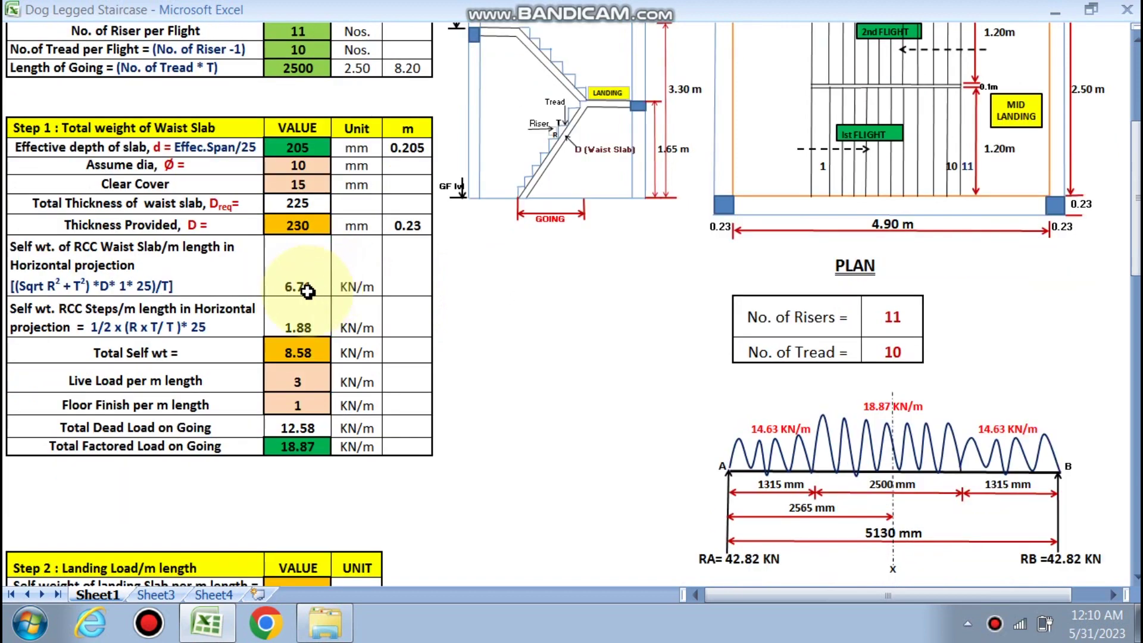
pyautogui.scroll(-2, 301, 435)
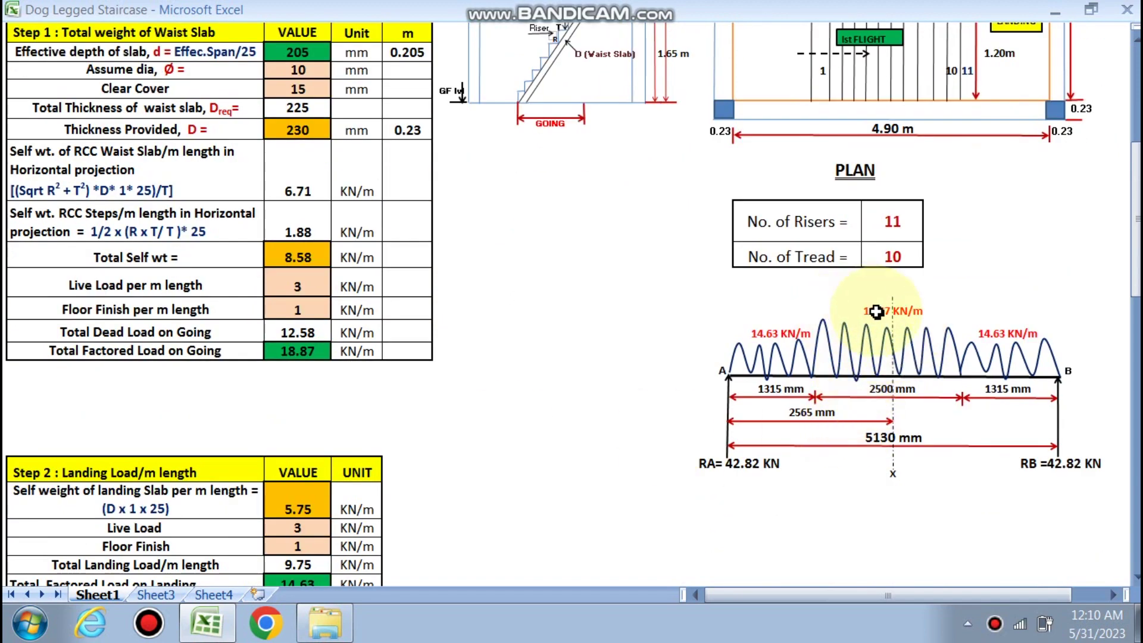
pyautogui.scroll(-4, 506, 364)
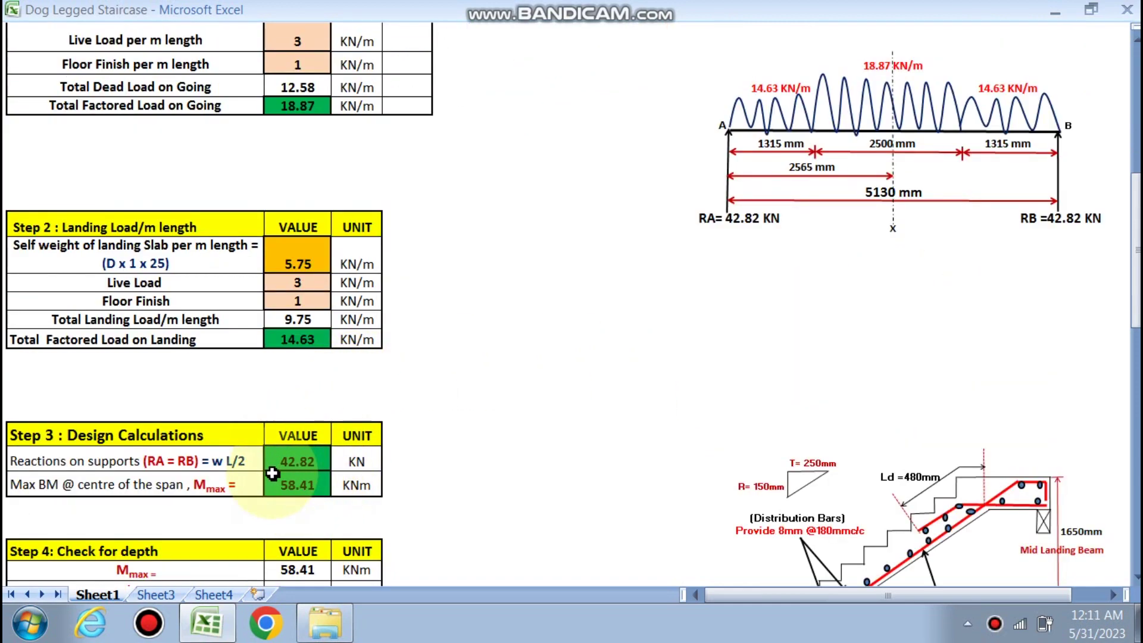
pyautogui.scroll(-3, 314, 465)
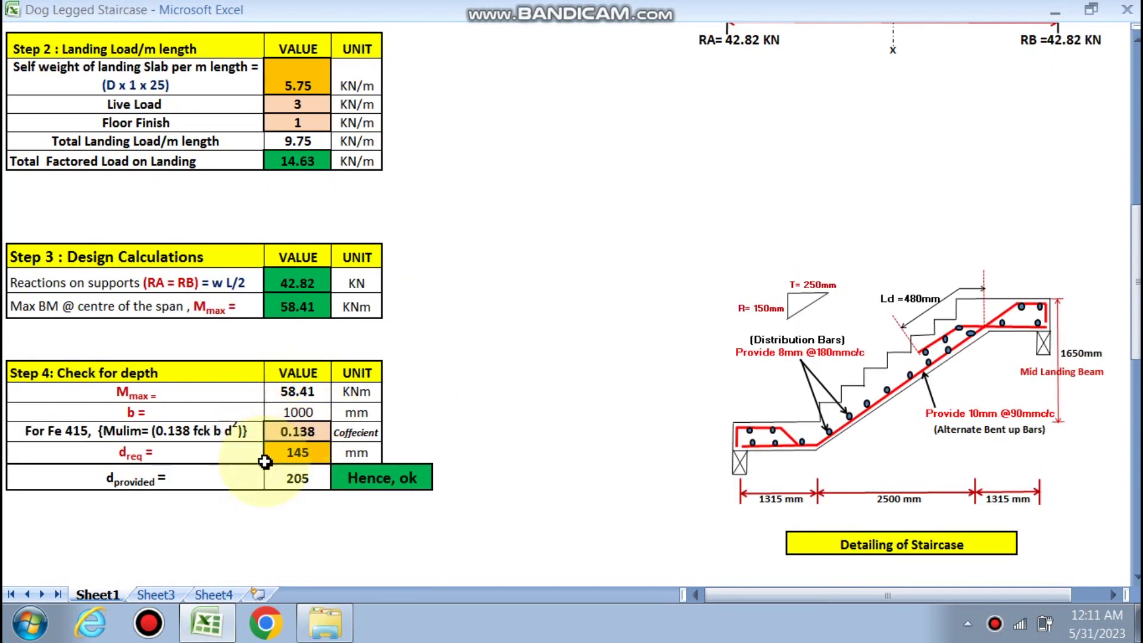
pyautogui.scroll(-5, 307, 466)
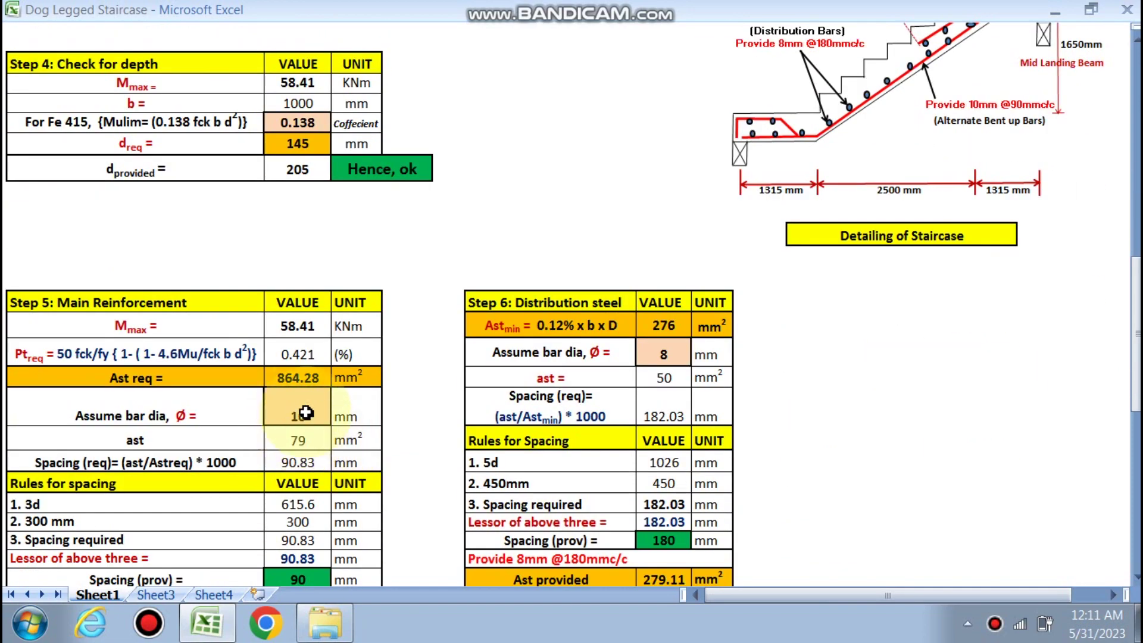
pyautogui.scroll(-1, 304, 429)
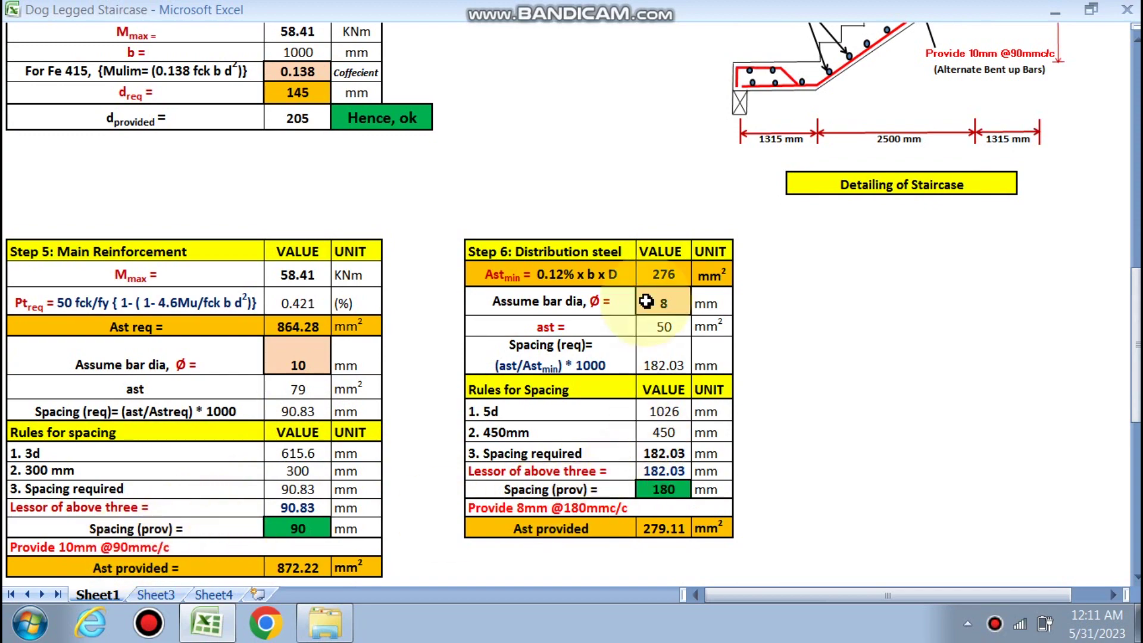
pyautogui.scroll(-7, 383, 366)
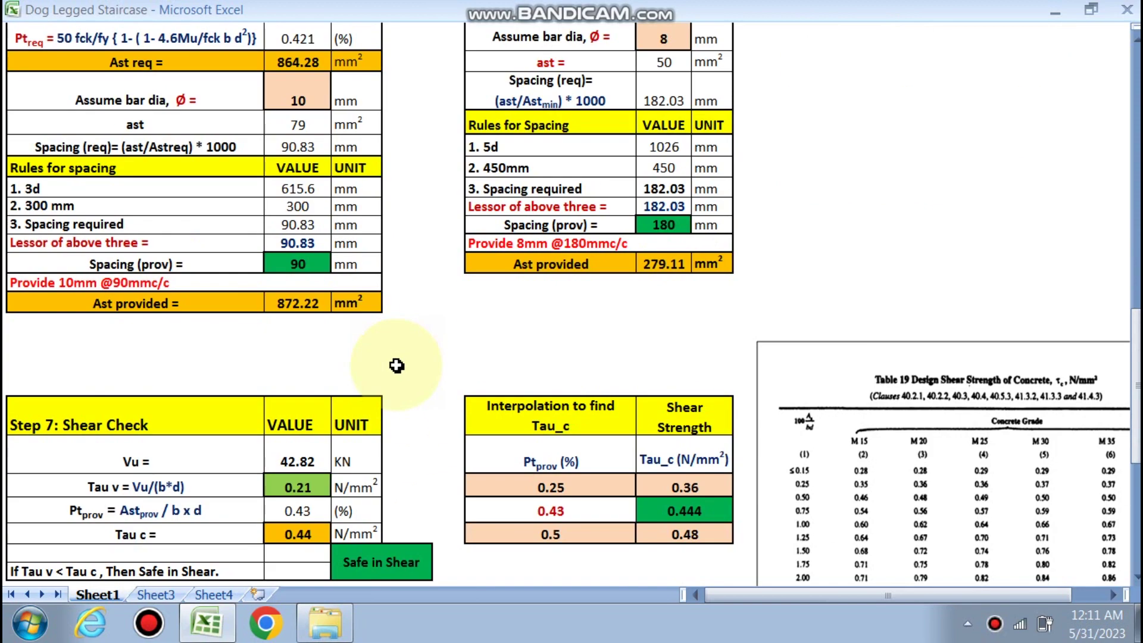
pyautogui.scroll(-2, 390, 426)
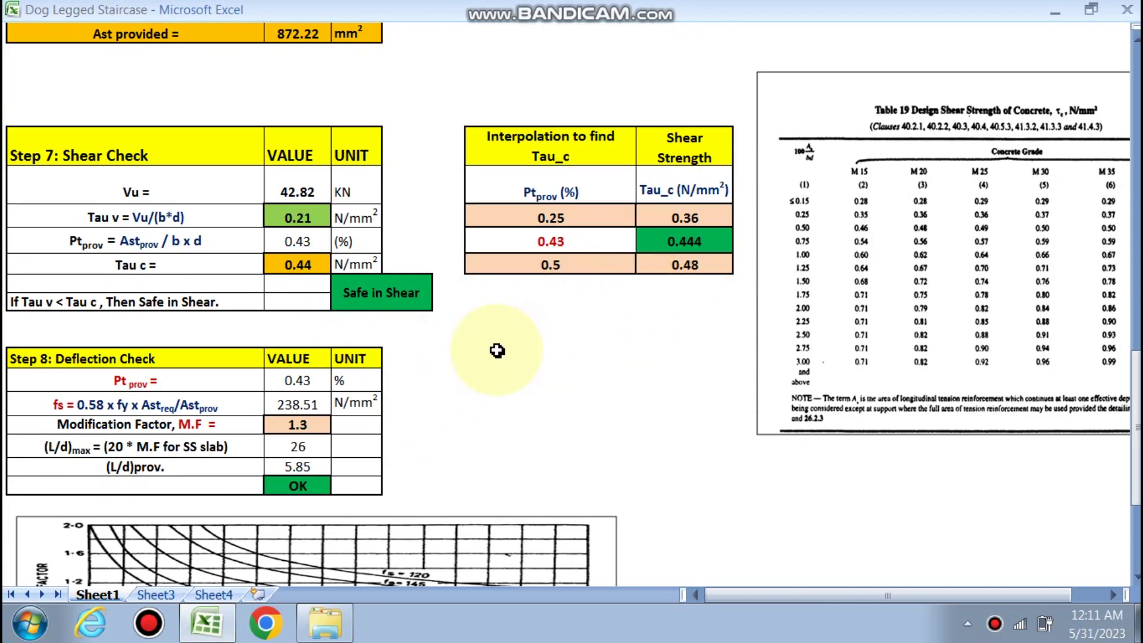
pyautogui.scroll(-1, 497, 352)
pyautogui.scroll(-5, 341, 402)
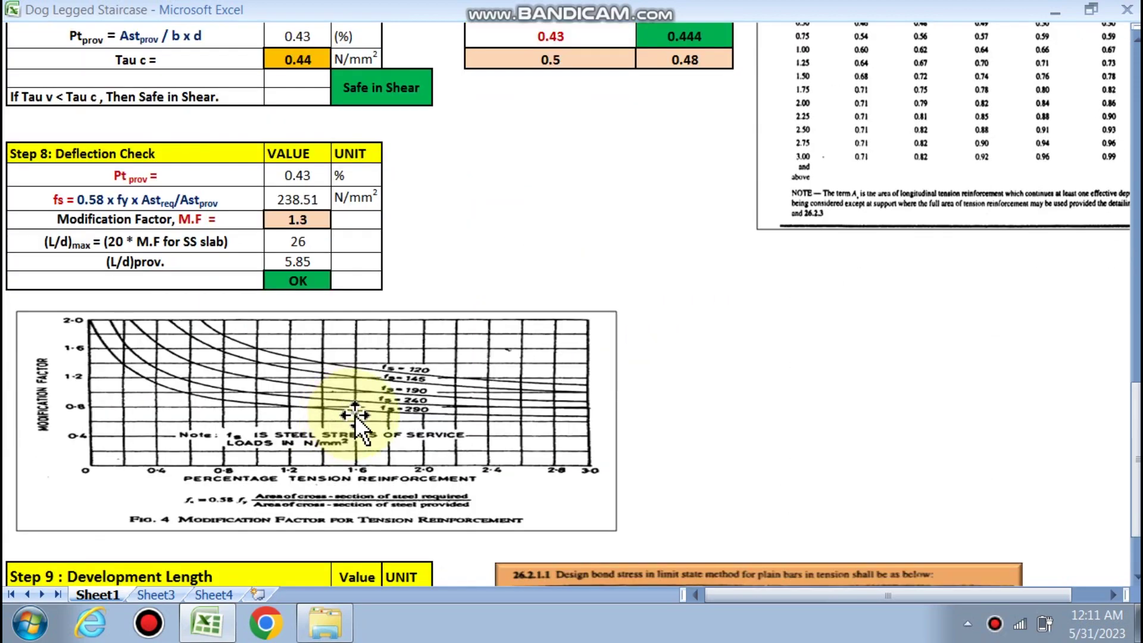
pyautogui.scroll(20, 663, 454)
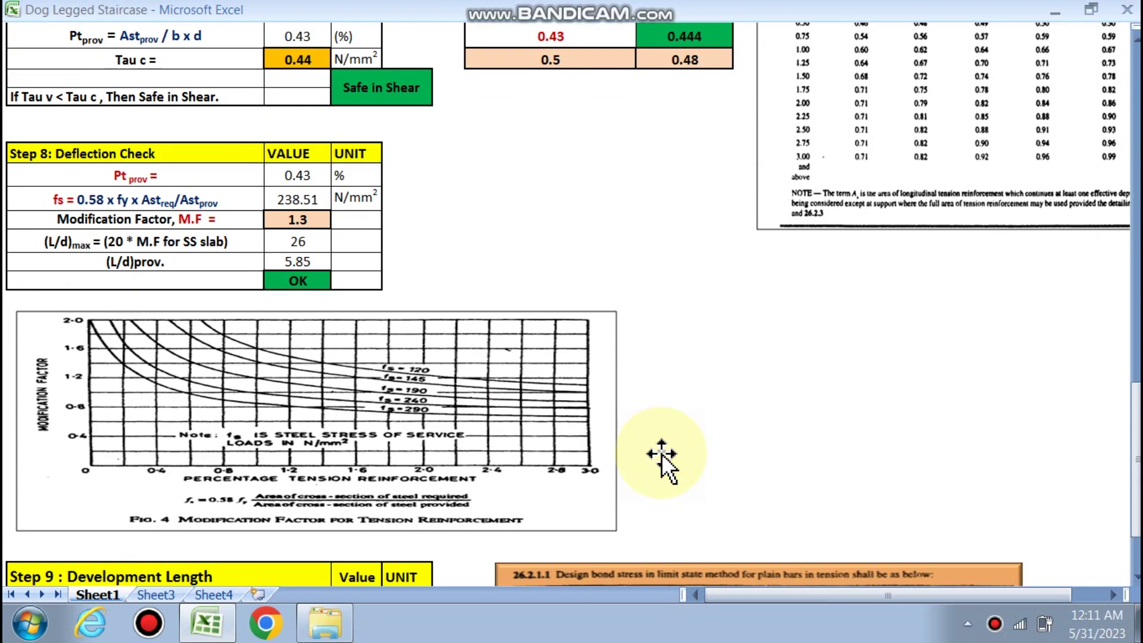
pyautogui.scroll(8, 662, 454)
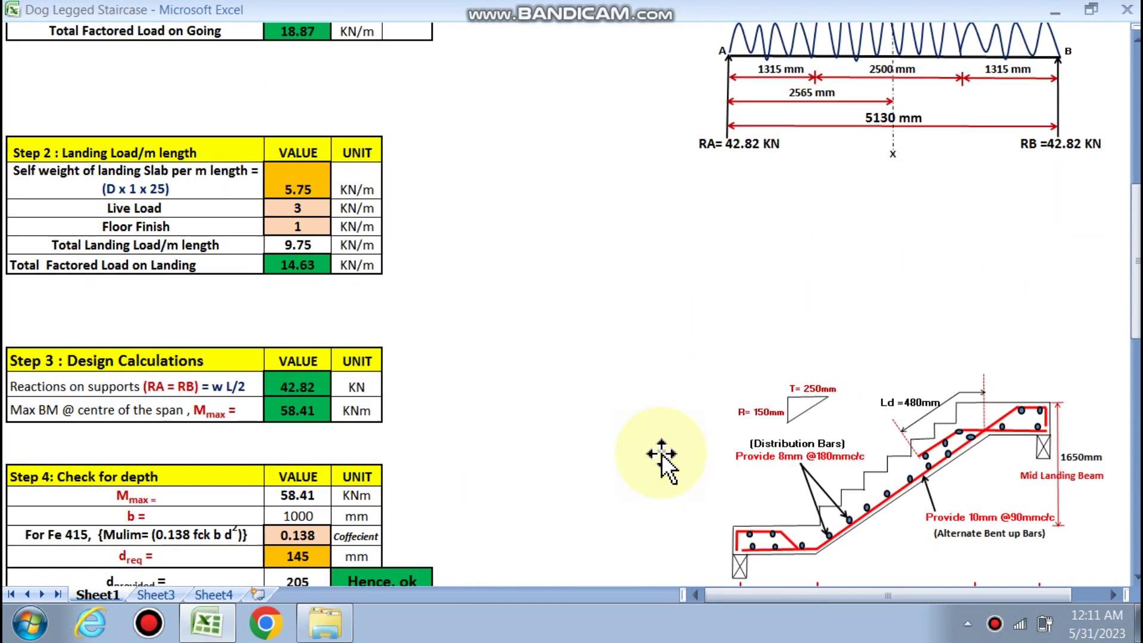
pyautogui.scroll(5, 662, 454)
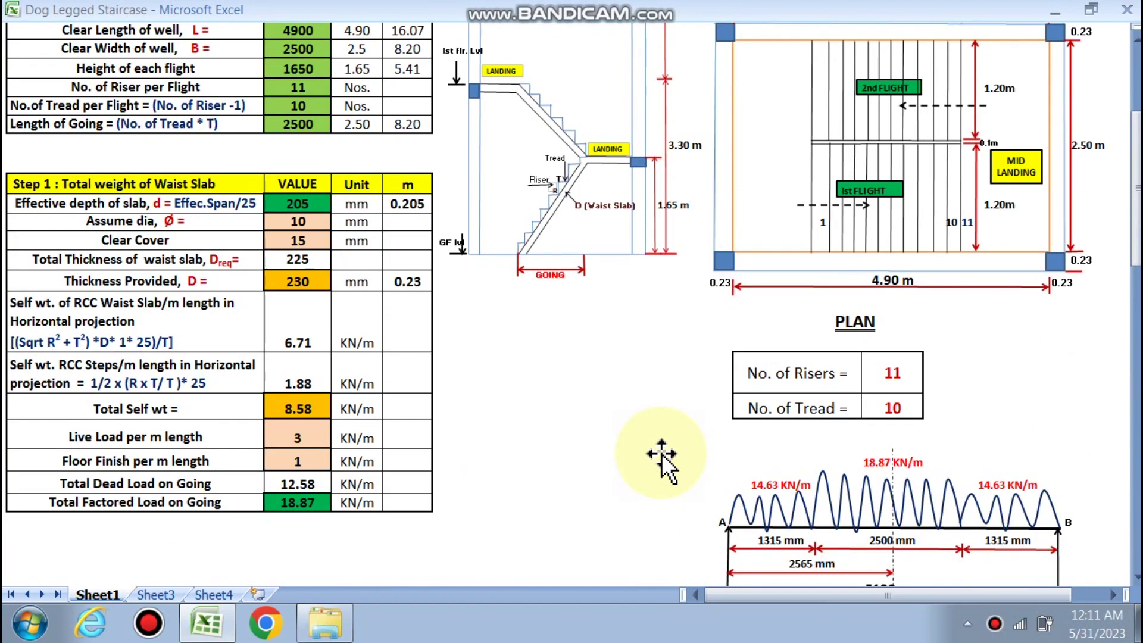
pyautogui.scroll(1, 661, 454)
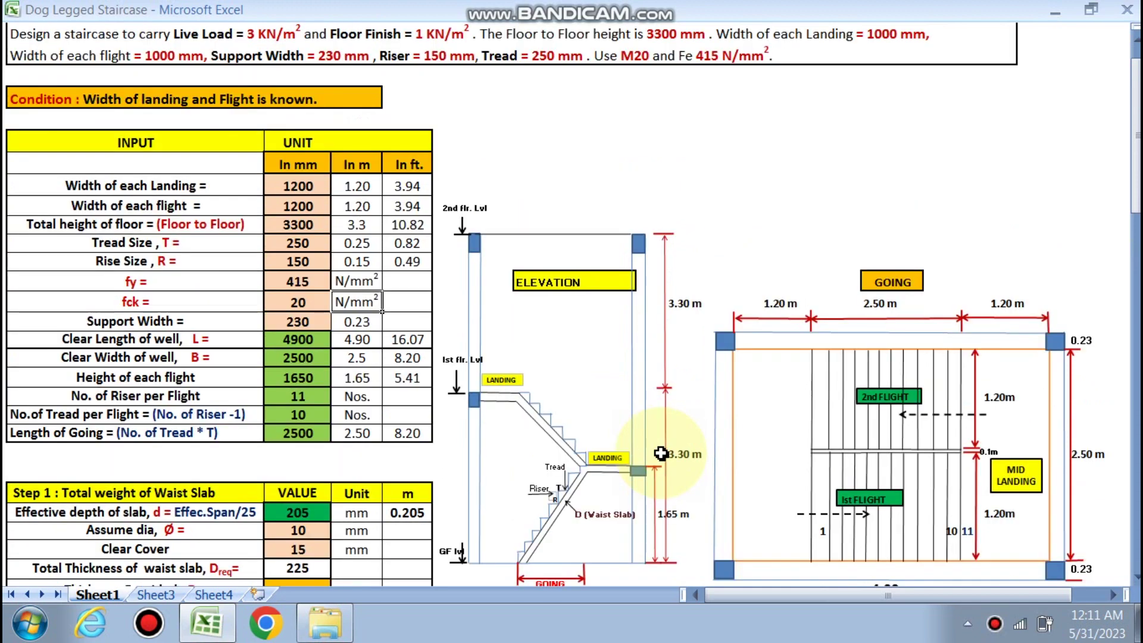
pyautogui.scroll(1, 661, 453)
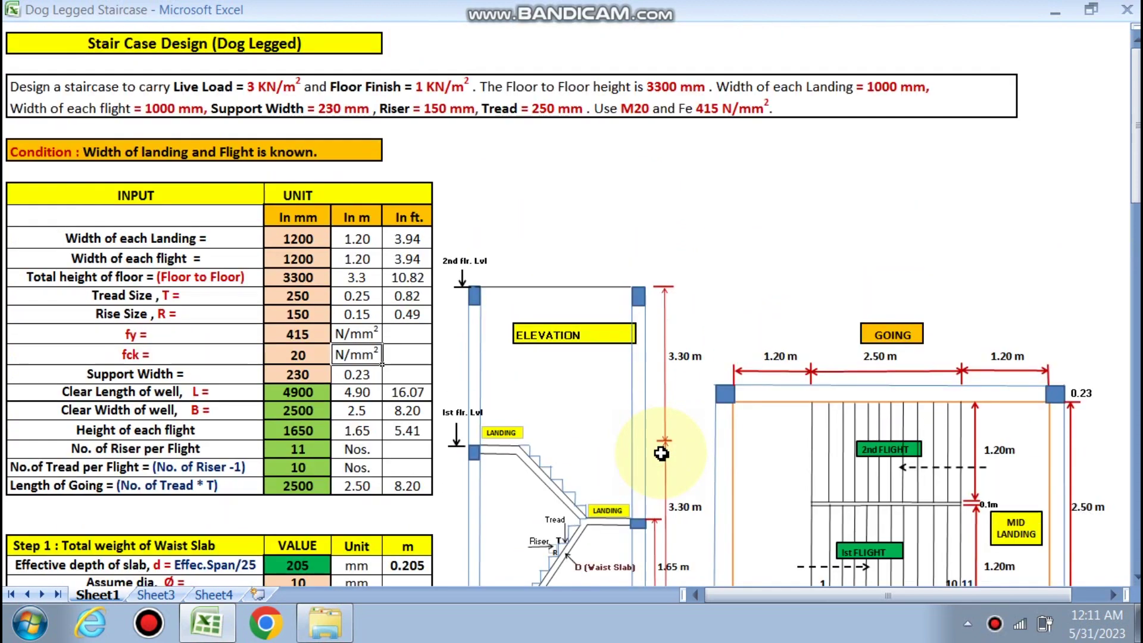